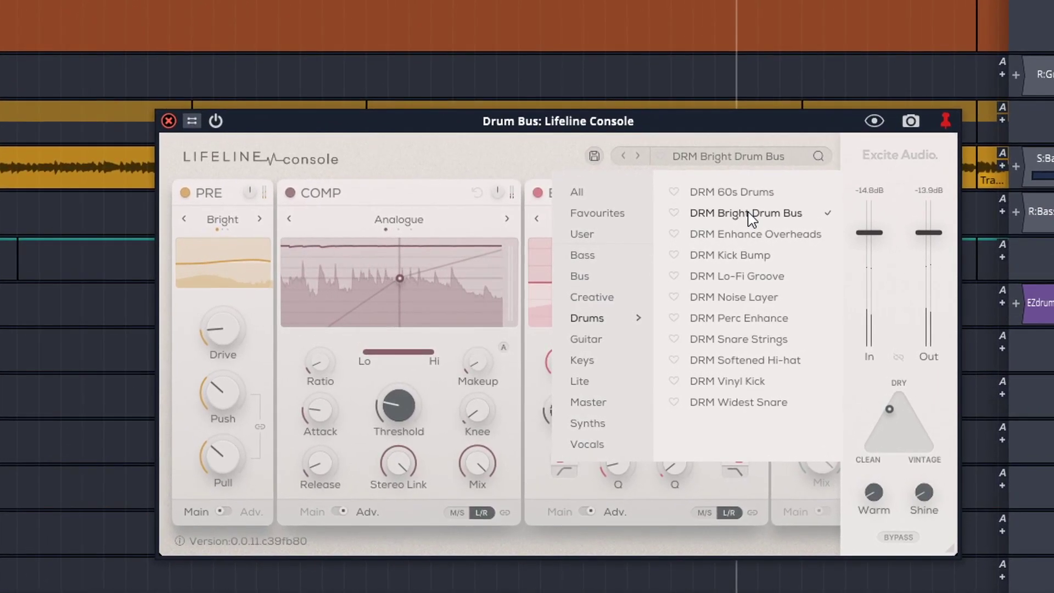
Step: Audition the DRM Enhance Overheads and DRM Kick Bump presets on the drum bus
left_click(770, 231)
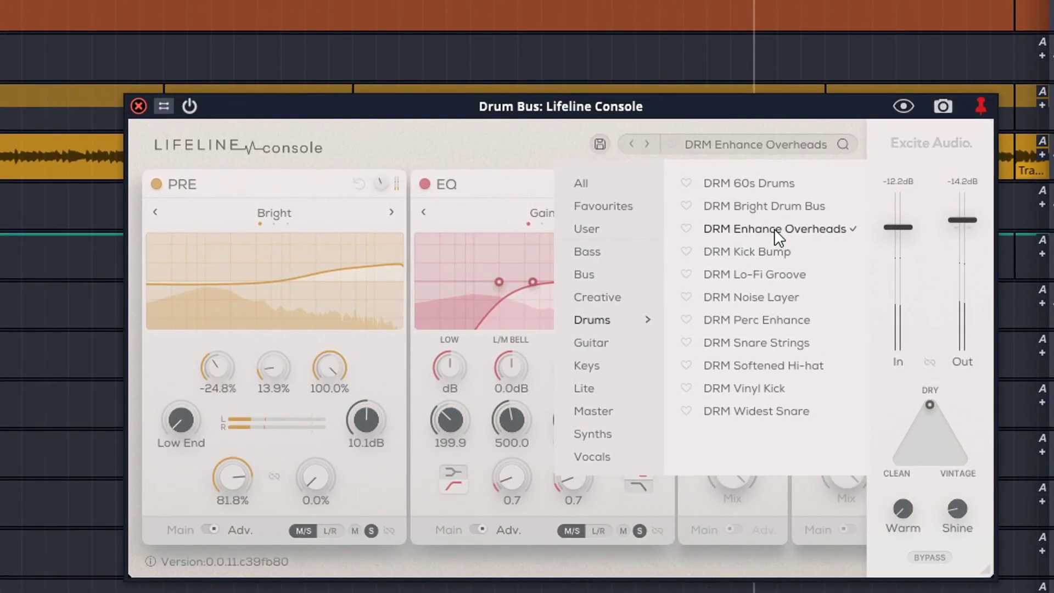
left_click(791, 254)
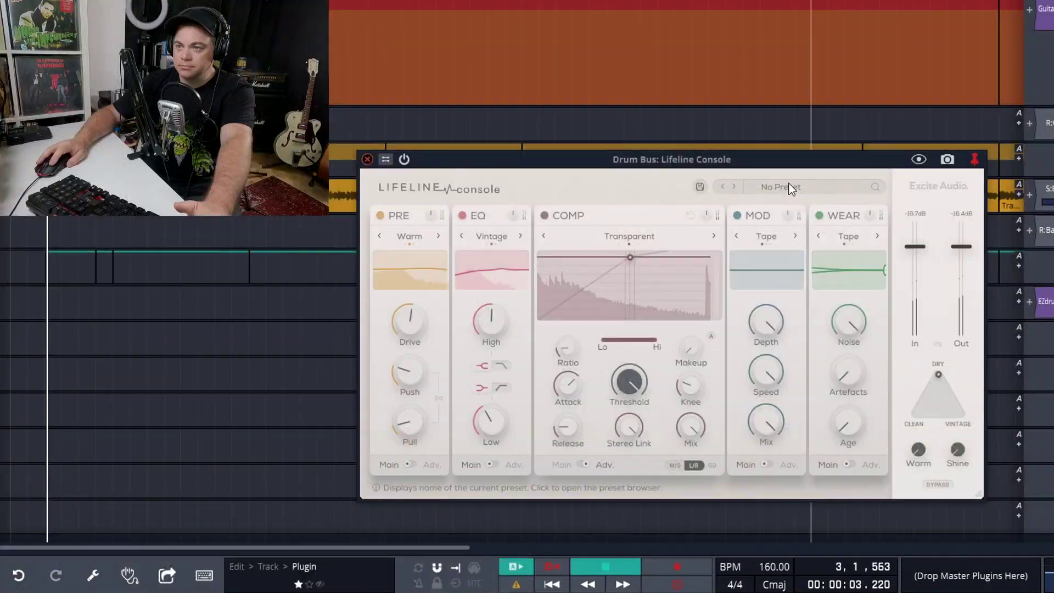
Step: Audition the Drums presets Bright Drum Bus, Enhance Overheads, Kick Bump, Lo-Fi Groove and Widest Snare, and load DRM 60s Drums
left_click(788, 183)
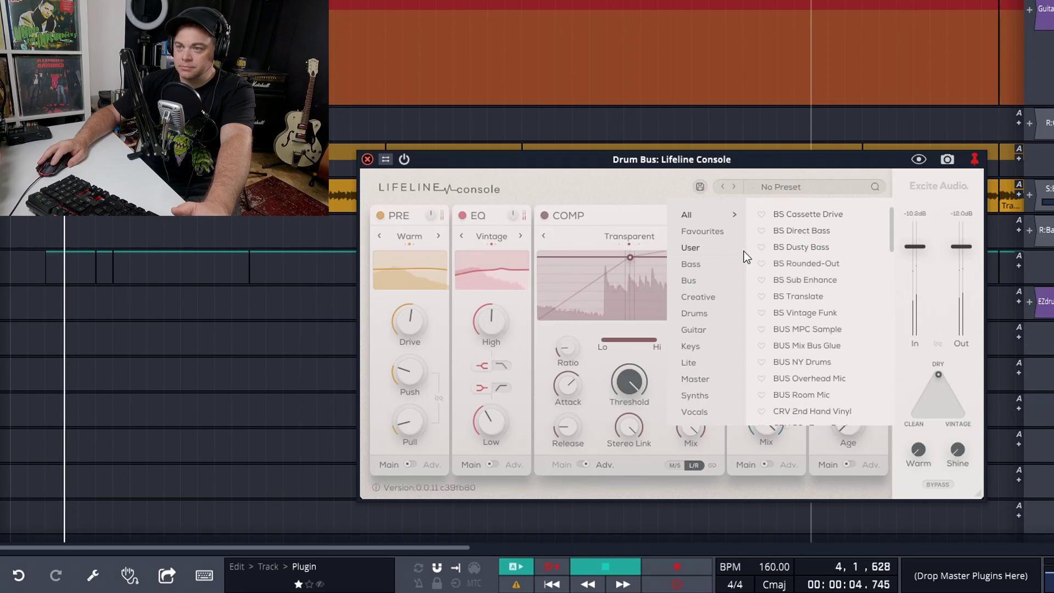
left_click(707, 313)
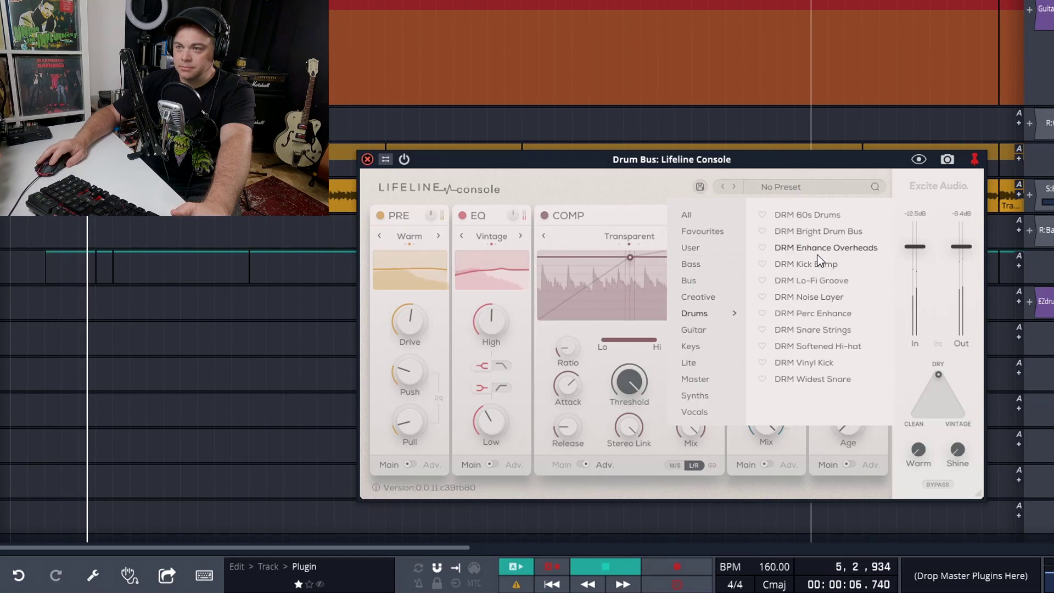
left_click(820, 232)
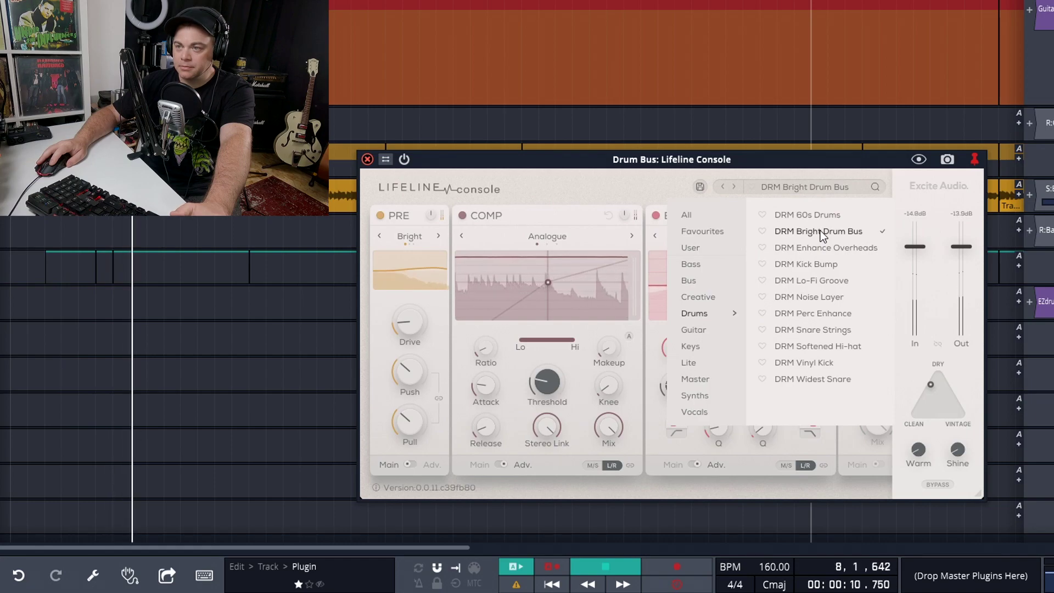
left_click(826, 249)
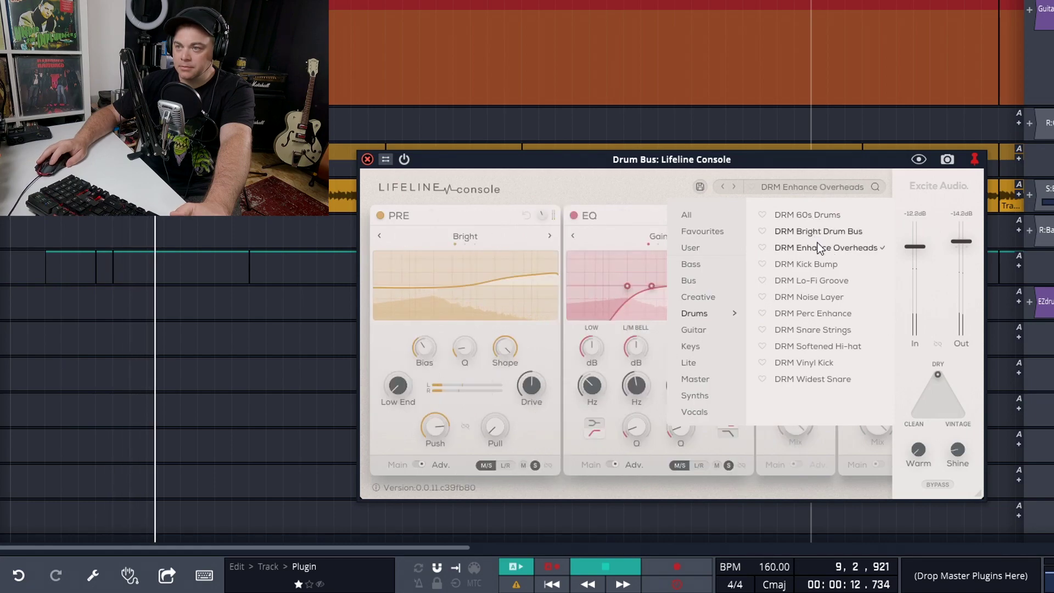
left_click(824, 265)
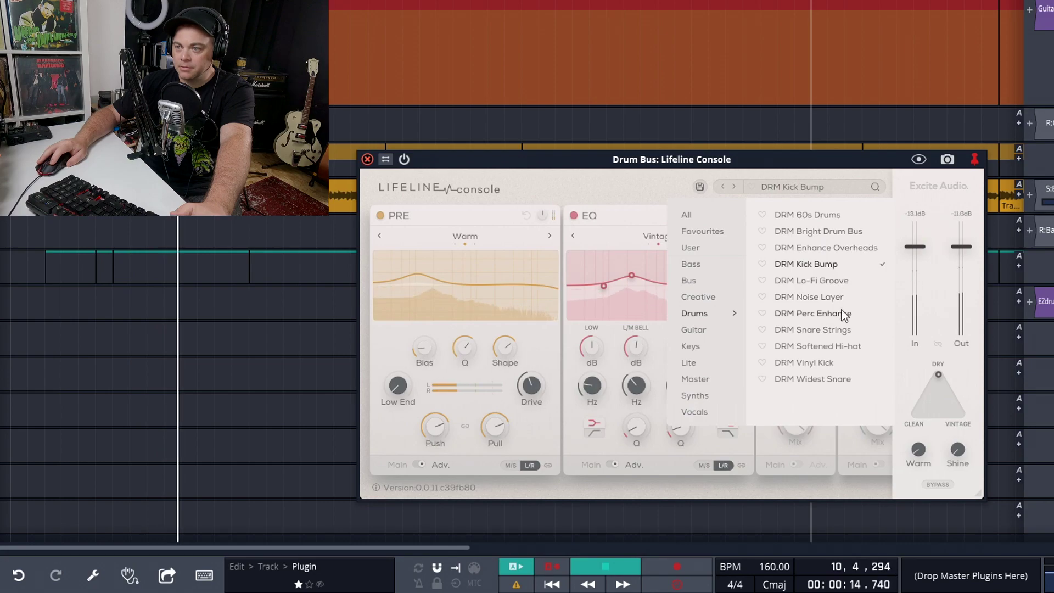
left_click(837, 281)
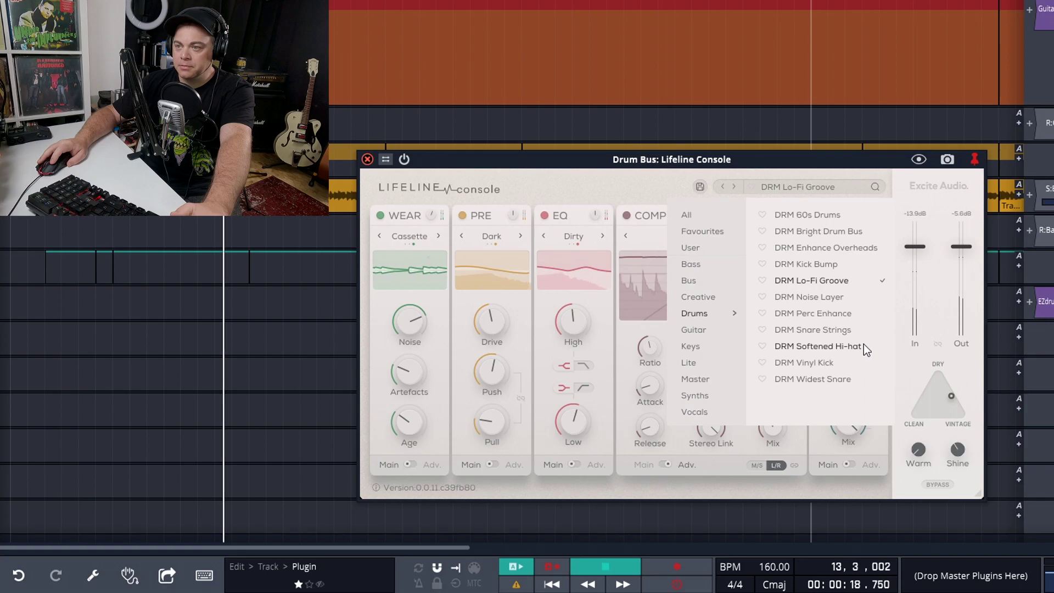
left_click(850, 379)
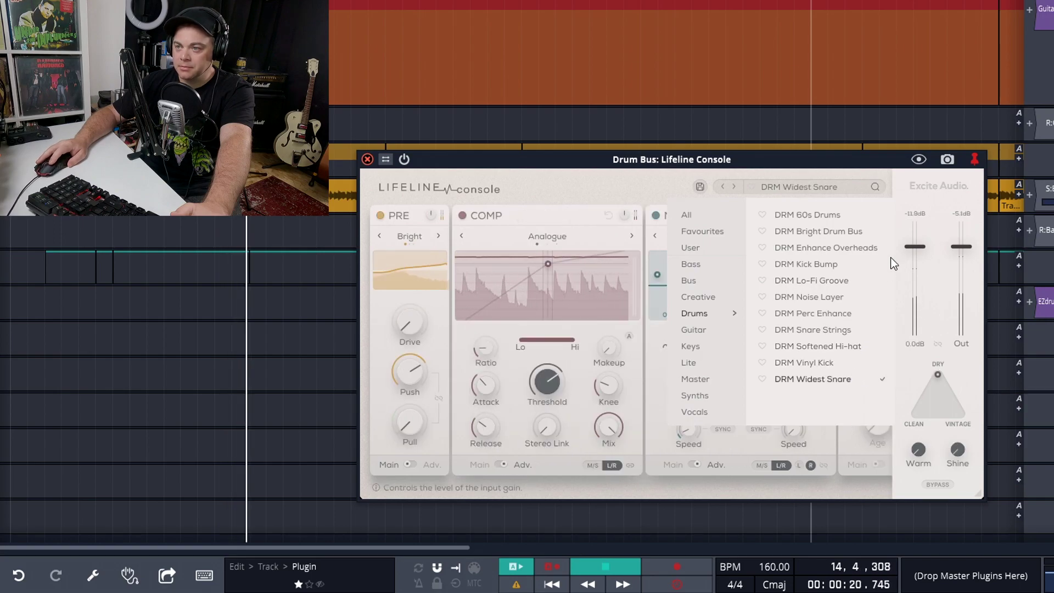
left_click(836, 218)
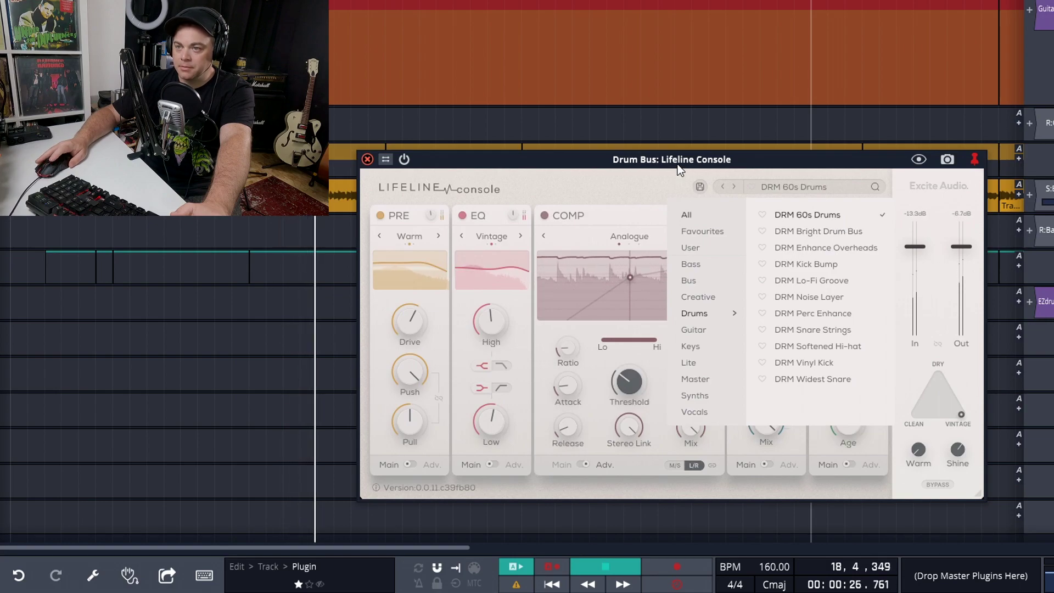
left_click(655, 177)
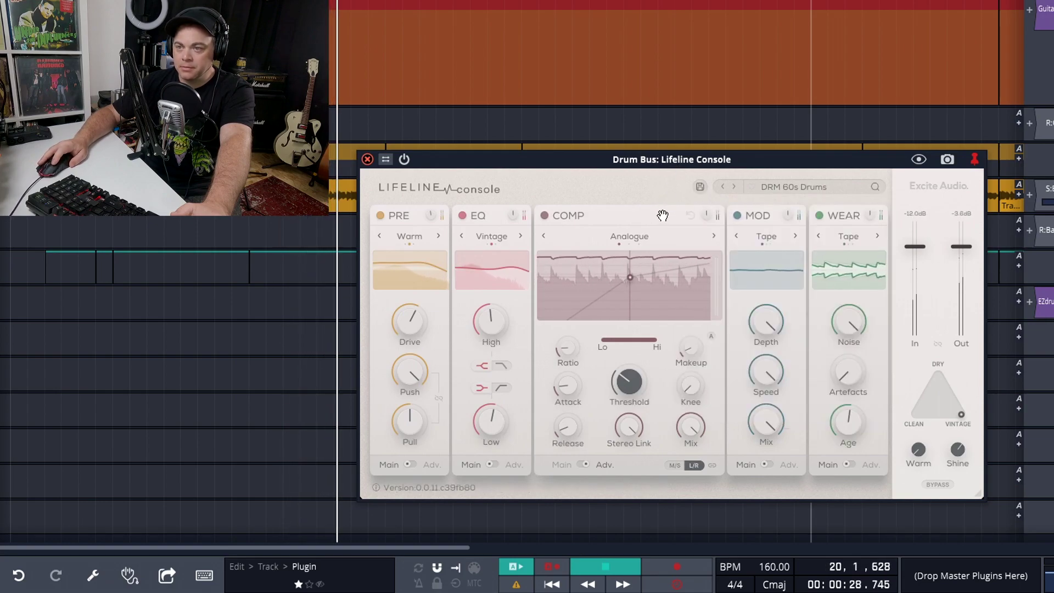
Step: Set the drum bus compressor's threshold to -17.0 dB and increase its attack
mouse_move(627, 380)
left_click_drag(625, 381, 633, 354)
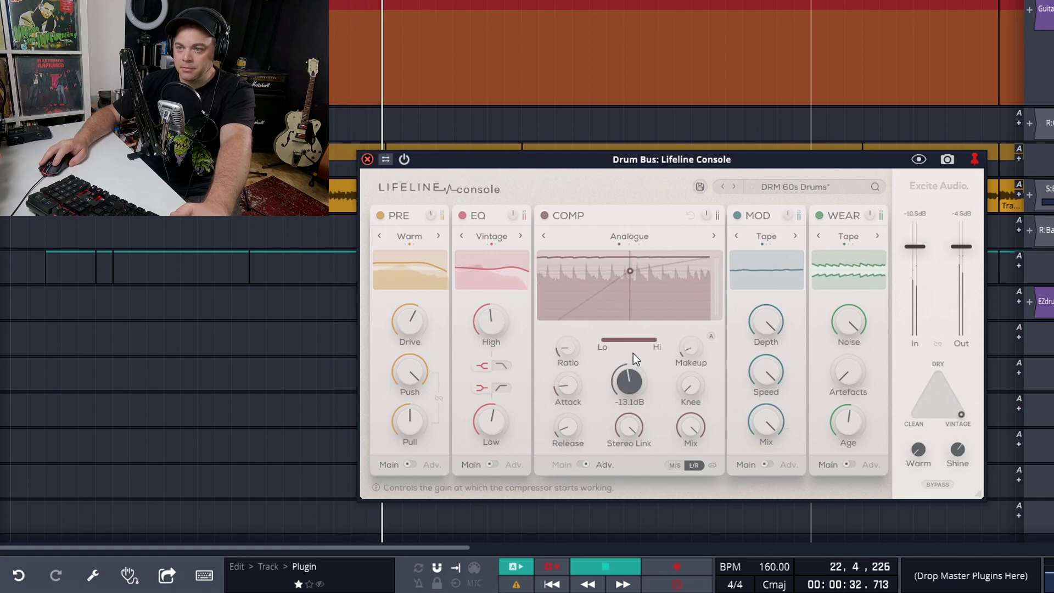
left_click_drag(634, 353, 631, 380)
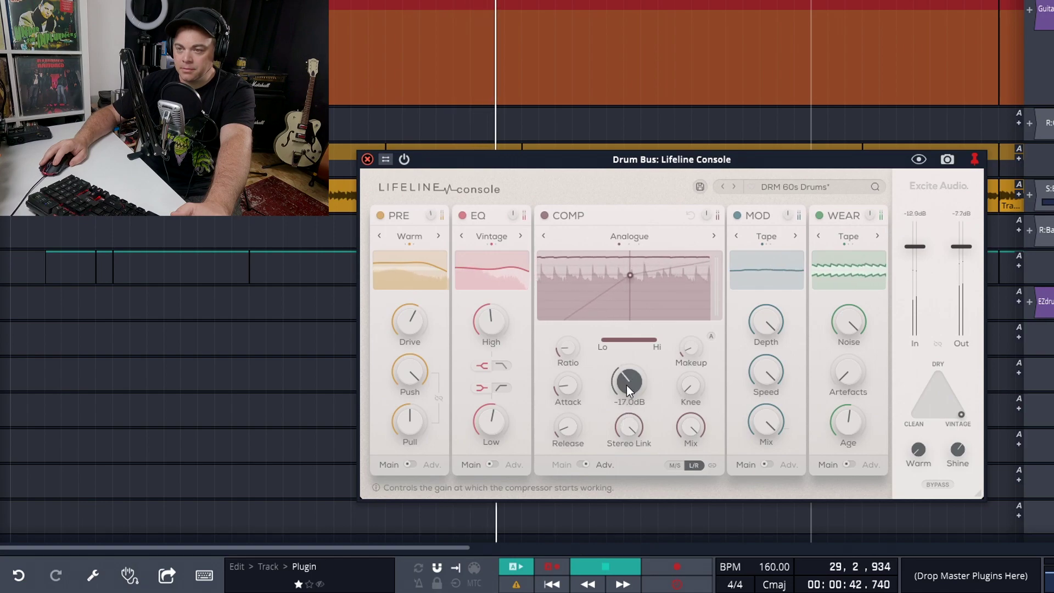
left_click_drag(564, 393, 582, 288)
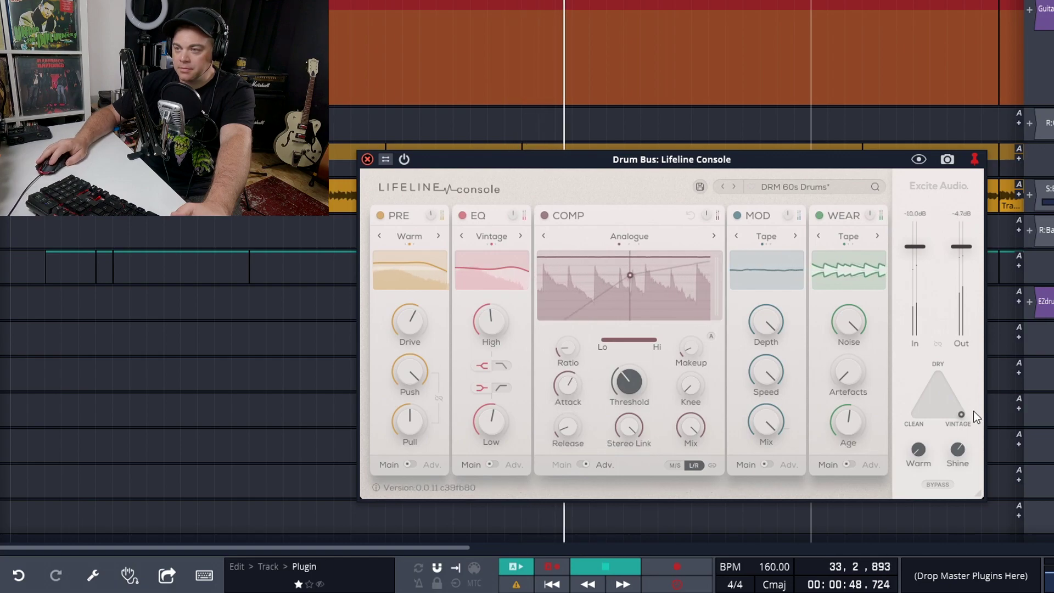
Step: Sweep the drum bus console blend from Vintage to Clean and back to fully Vintage
left_click_drag(962, 415, 897, 426)
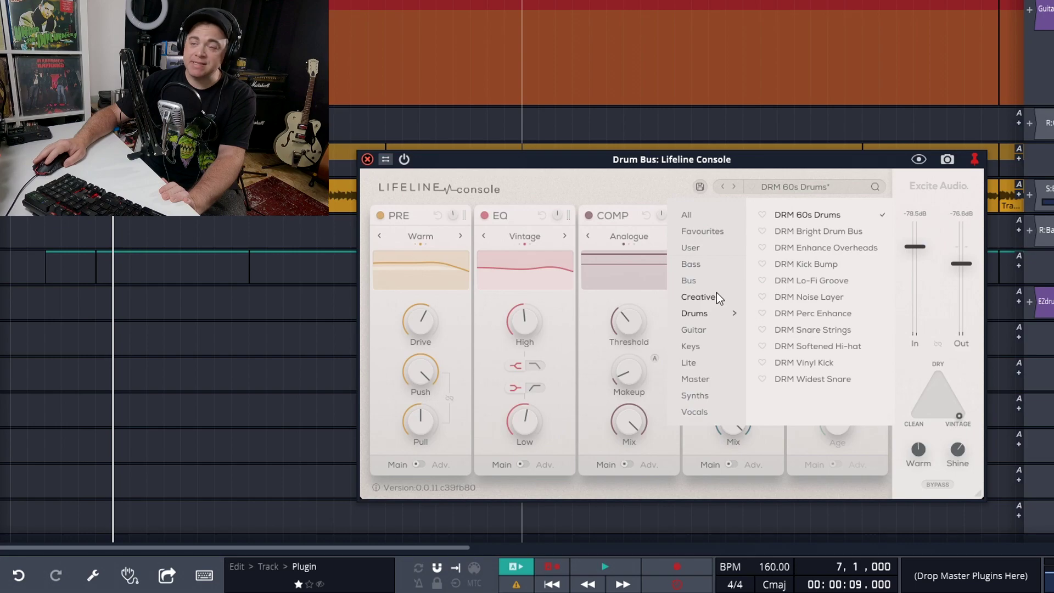
left_click(610, 177)
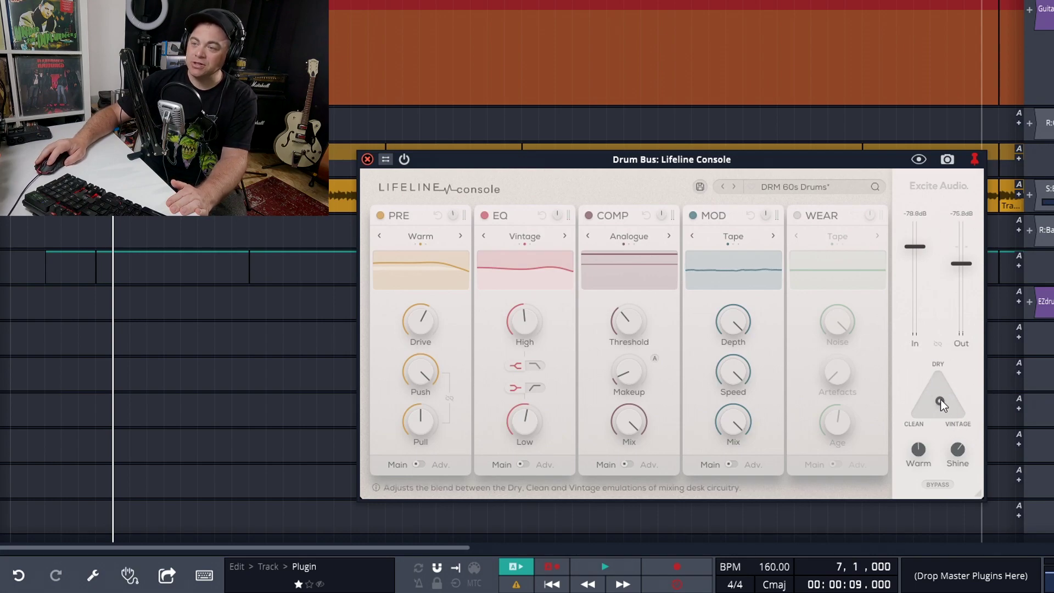
left_click_drag(918, 409, 968, 416)
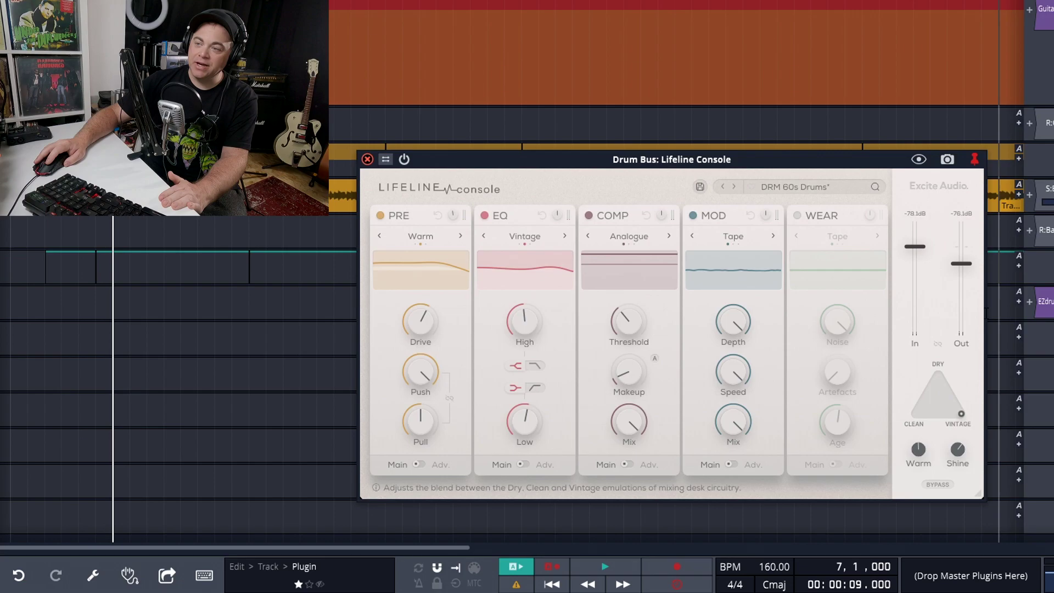
Step: Play the drum bus while moving the console blend to midway between Clean and Vintage, and stop playback
mouse_move(904, 451)
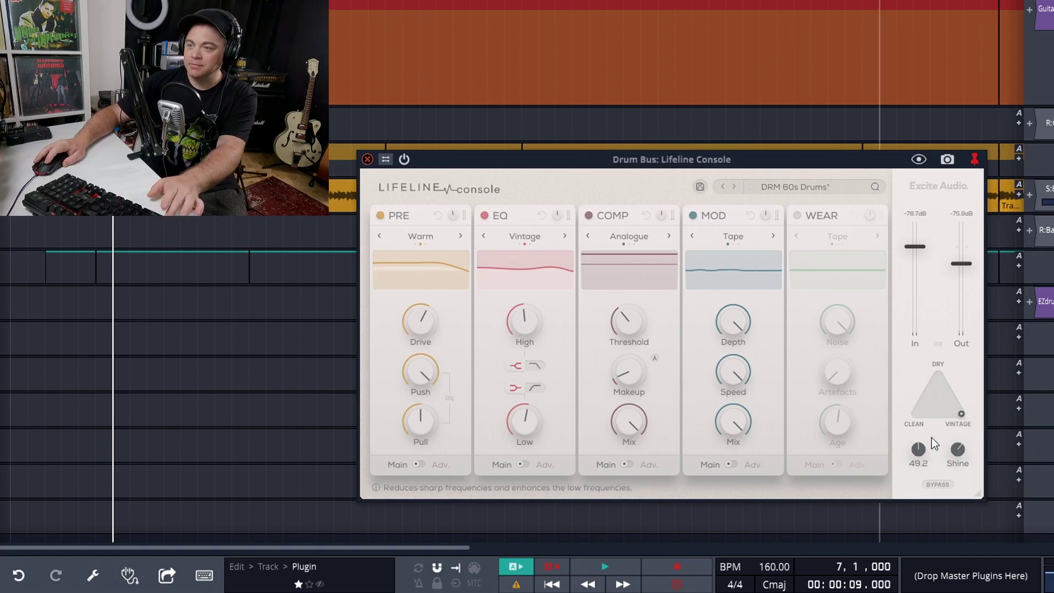
key("space")
mouse_move(960, 412)
left_mouse_down()
mouse_move(910, 411)
mouse_move(966, 414)
mouse_move(939, 369)
mouse_move(938, 413)
mouse_move(905, 418)
mouse_move(937, 406)
mouse_move(980, 424)
mouse_move(935, 398)
mouse_move(902, 423)
mouse_move(939, 381)
mouse_move(937, 338)
mouse_move(991, 424)
mouse_move(942, 412)
left_mouse_up()
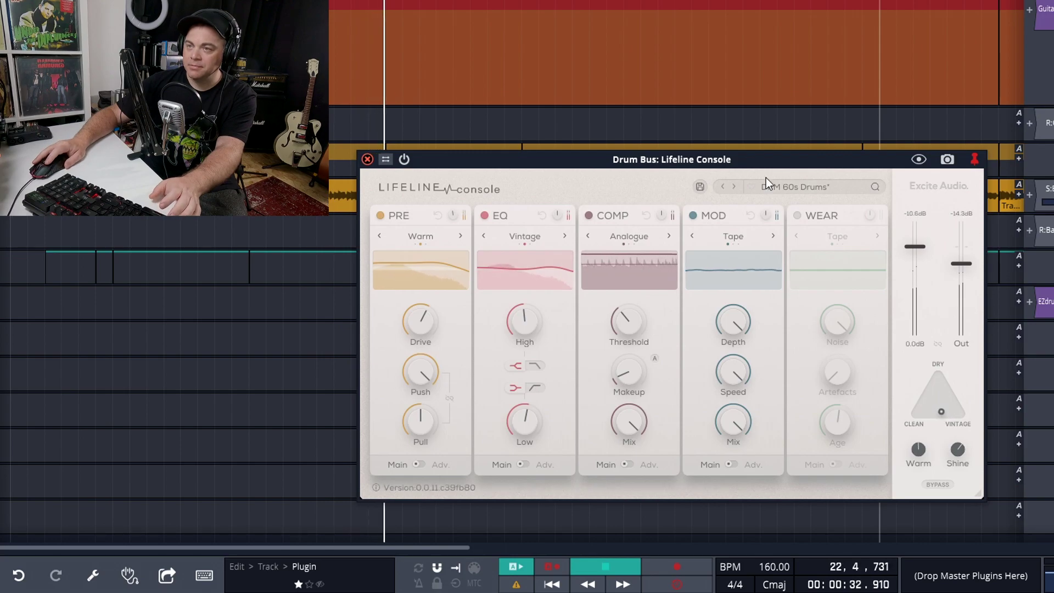
key("space")
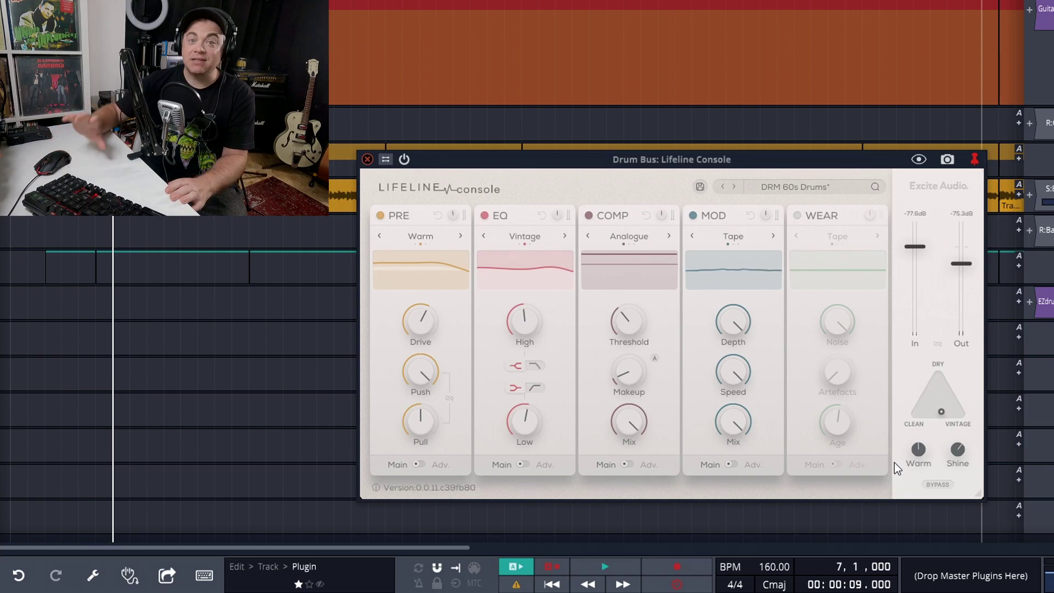
Step: Raise the Warm amount on the master bus past 48.8 and set Shine to 66.7
mouse_move(962, 457)
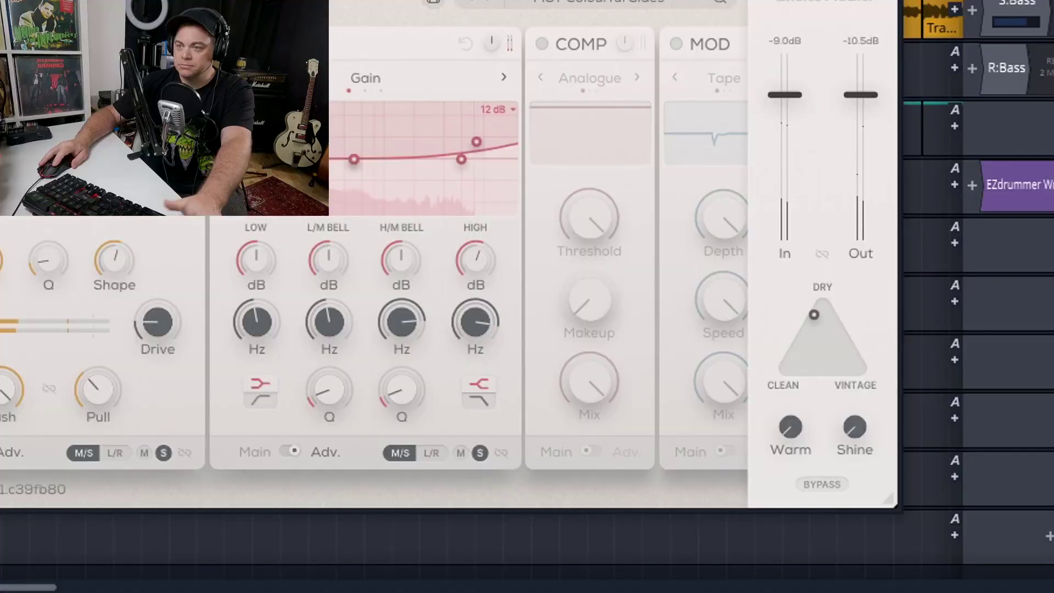
left_click_drag(790, 431, 784, 332)
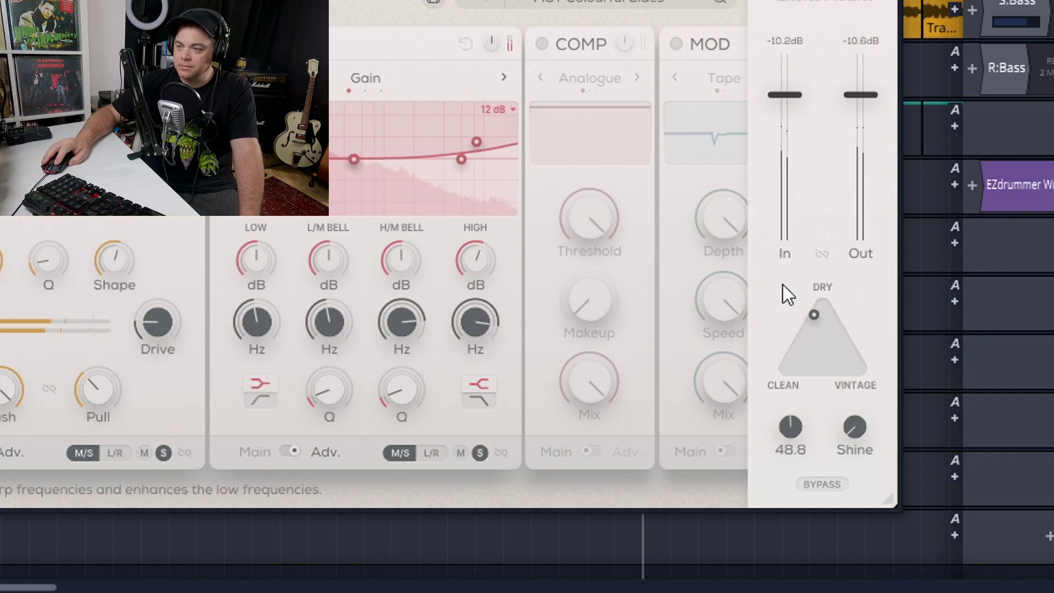
mouse_move(788, 235)
left_mouse_down()
mouse_move(796, 195)
mouse_move(797, 219)
left_mouse_up()
left_click_drag(857, 429, 853, 350)
left_click_drag(852, 272, 852, 235)
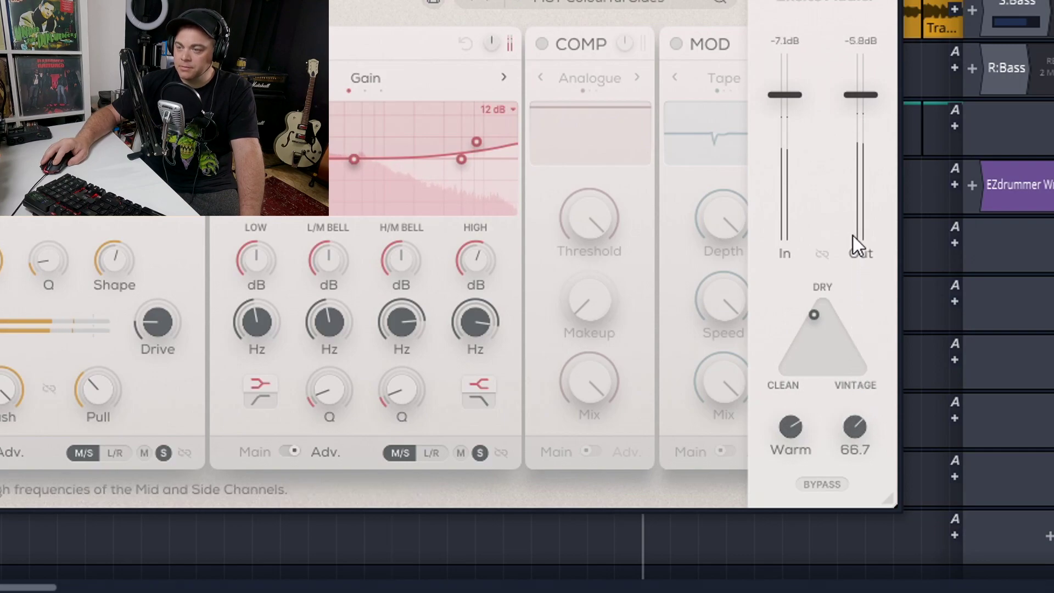
Step: Bypass and re-enable the master bus plugin for comparison, and turn down the Warm amount
left_click(835, 485)
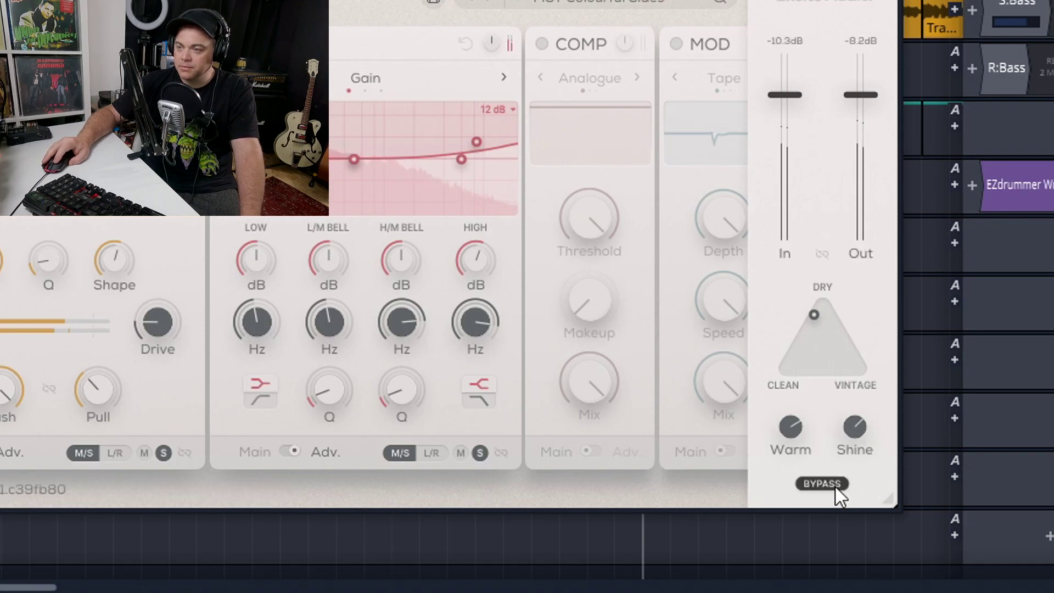
left_click(835, 484)
mouse_move(785, 427)
left_click_drag(784, 432, 783, 548)
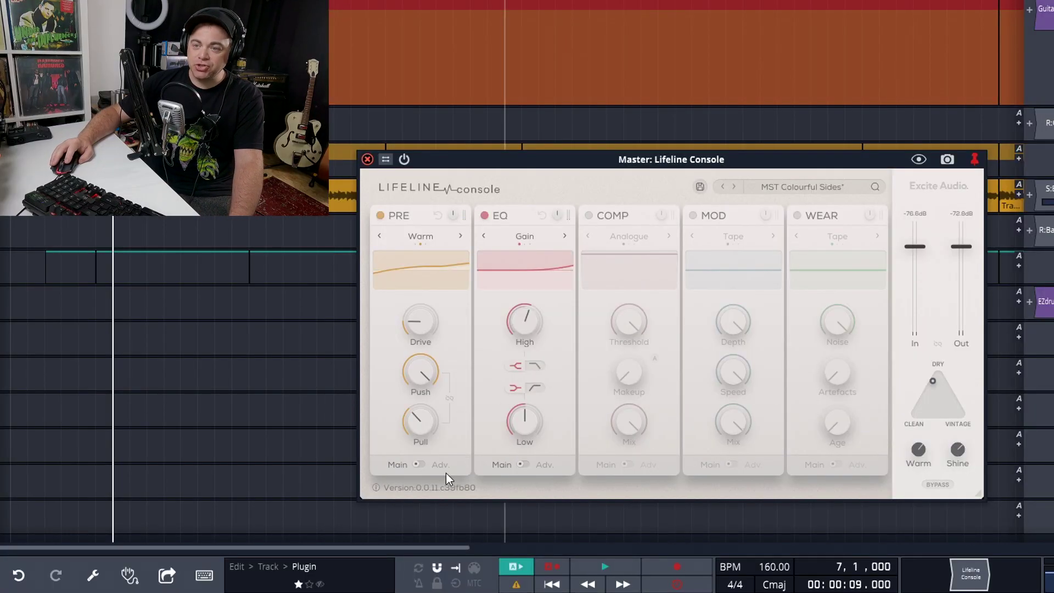
Step: Show the advanced pages of the PRE, EQ and COMP modules and return all three to their main pages
left_click(419, 465)
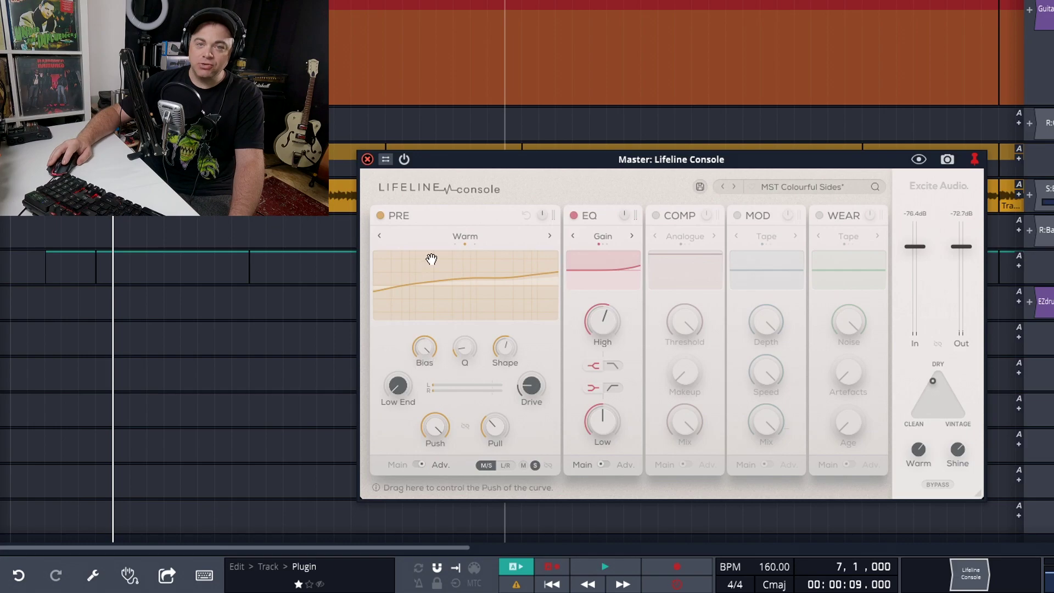
left_click(420, 465)
left_click(423, 466)
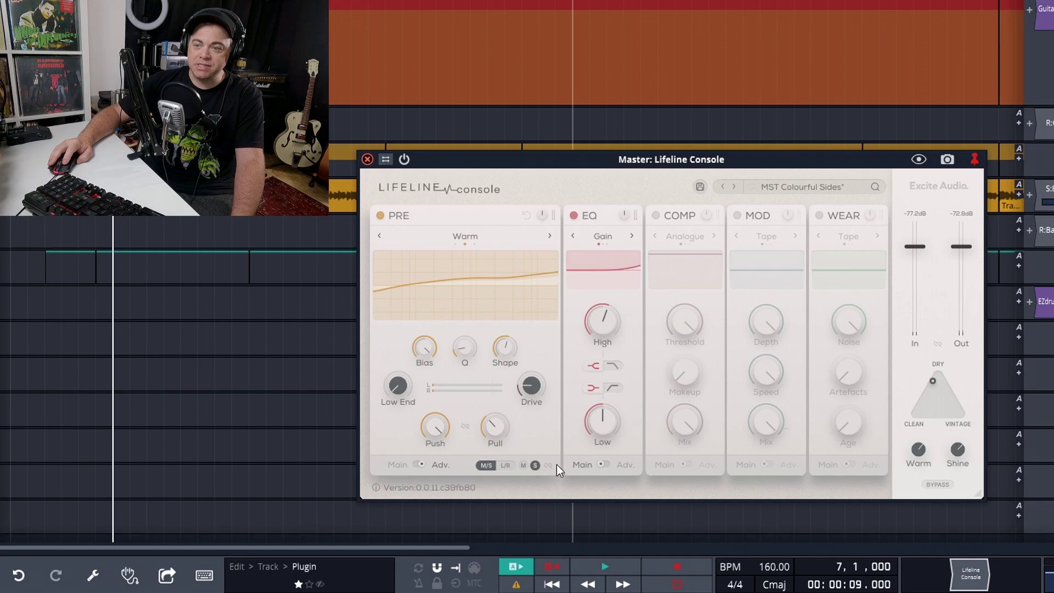
left_click(603, 465)
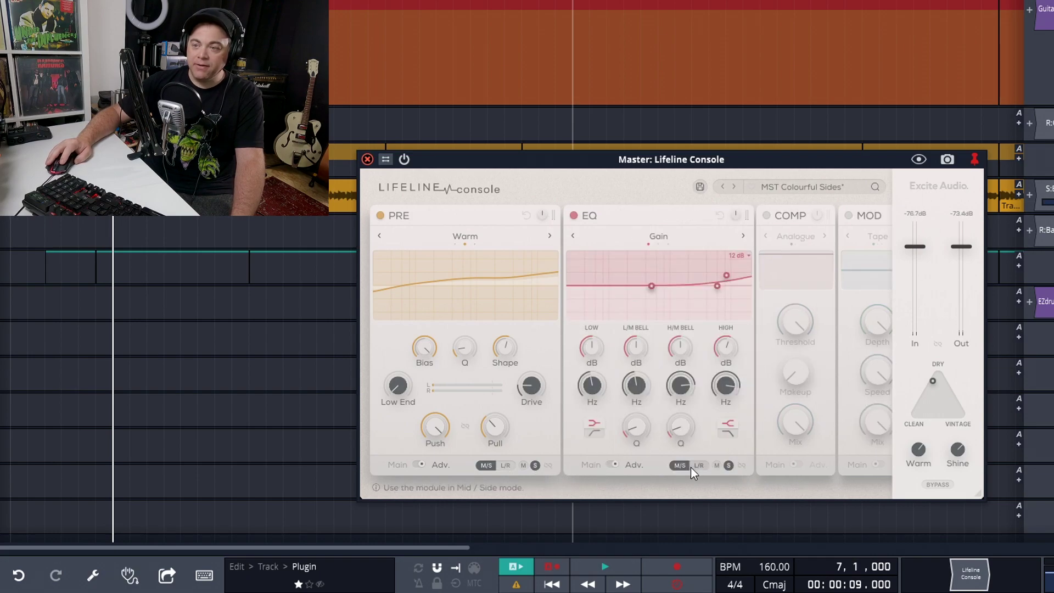
left_click(800, 466)
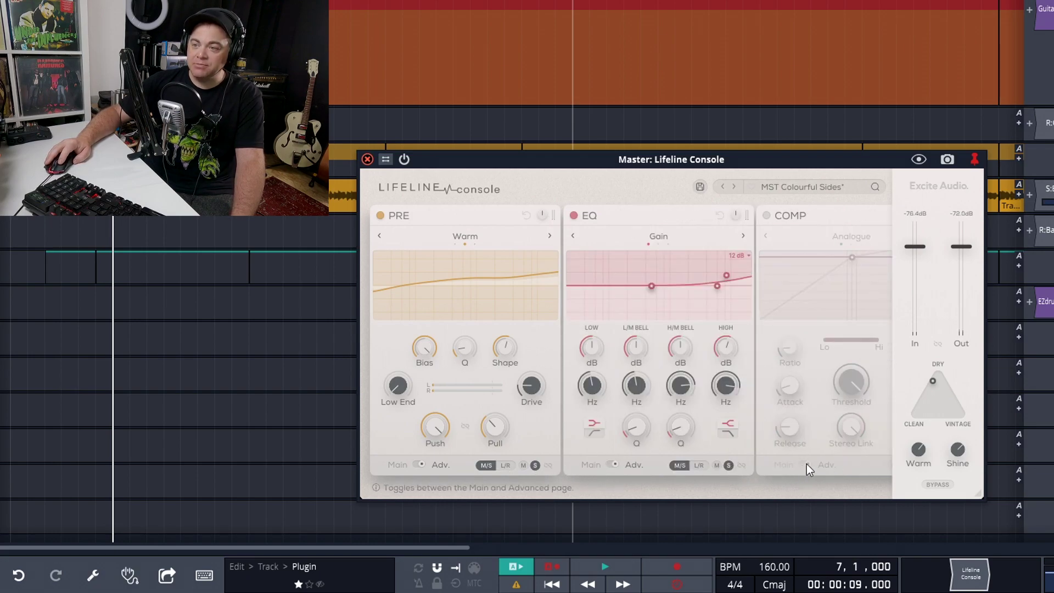
left_click(806, 464)
left_click(635, 467)
left_click(419, 465)
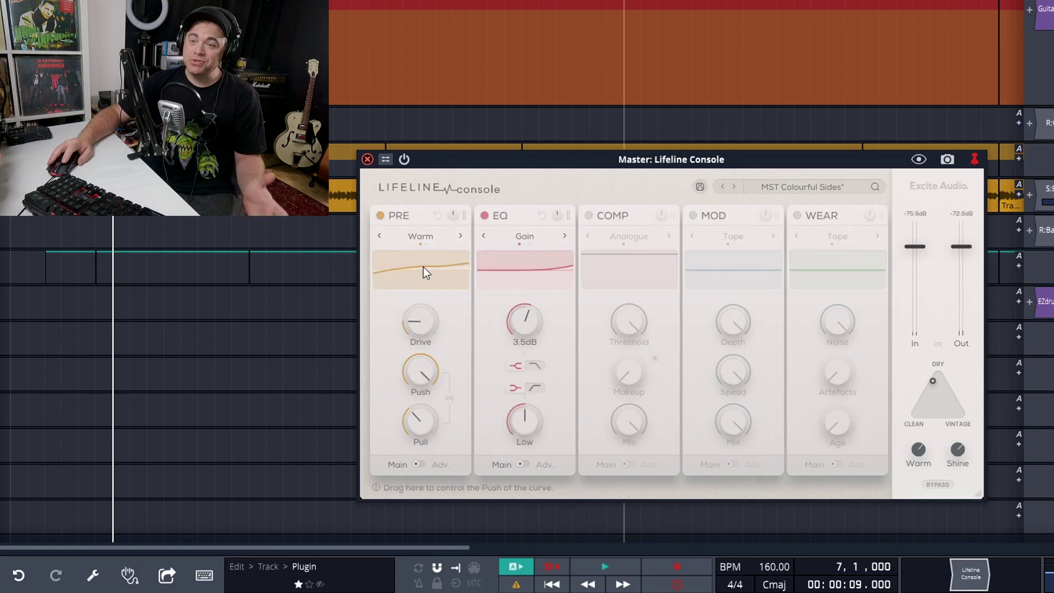
Step: Toggle the PRE, EQ and COMP modules on the master bus between bypassed and active
left_click(383, 220)
left_click(382, 219)
left_click(485, 217)
left_click(487, 215)
left_click(590, 215)
left_click(593, 214)
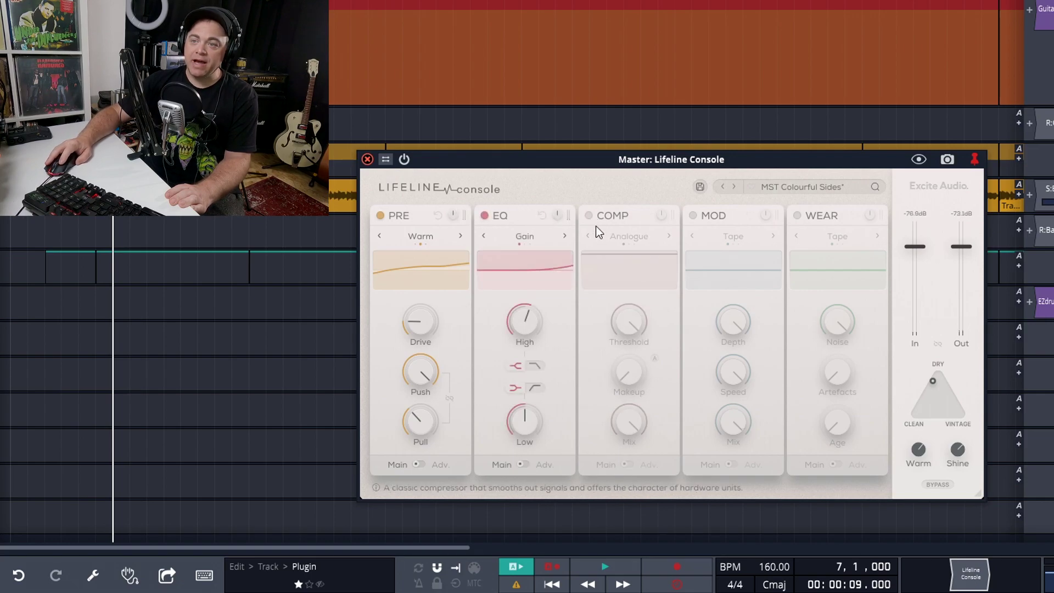
left_click(591, 216)
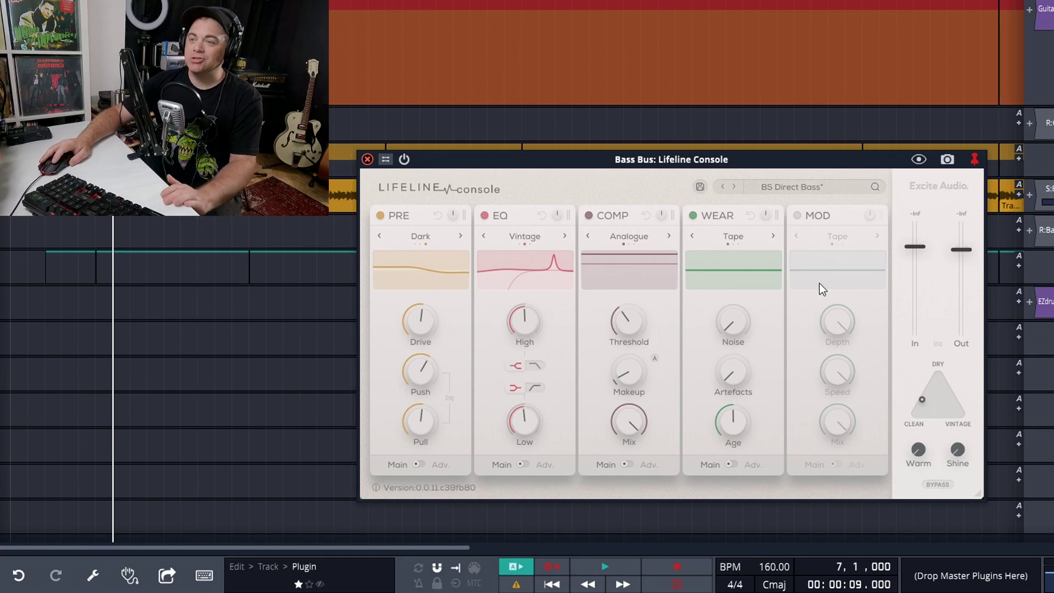
Step: Start playback and bypass the PRE module on the bass bus to compare the sound
mouse_move(404, 221)
left_mouse_down()
mouse_move(523, 206)
mouse_move(532, 220)
mouse_move(731, 228)
mouse_move(802, 207)
mouse_move(400, 216)
left_mouse_up()
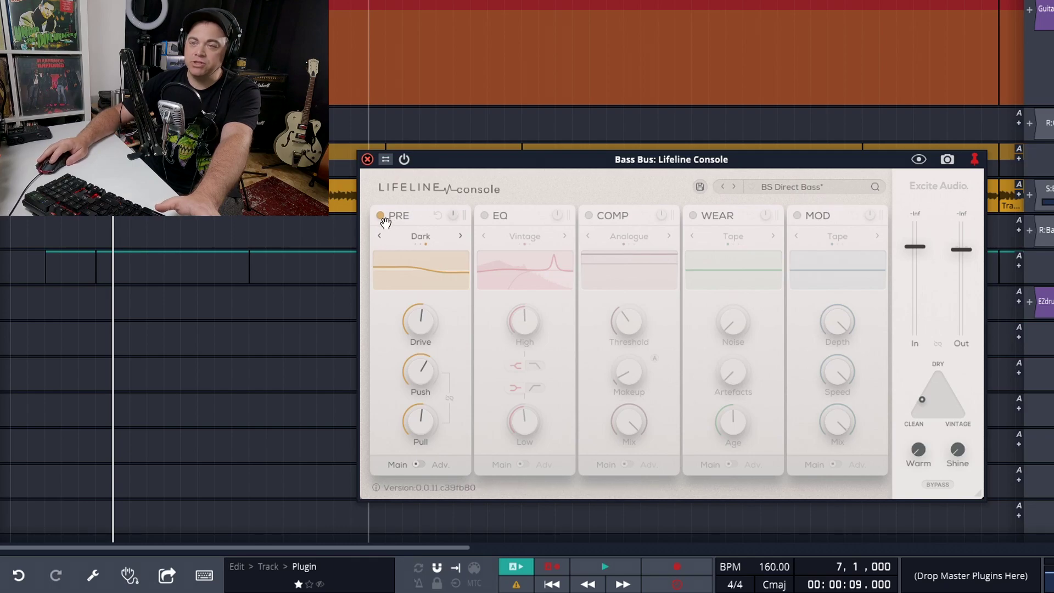
key("space")
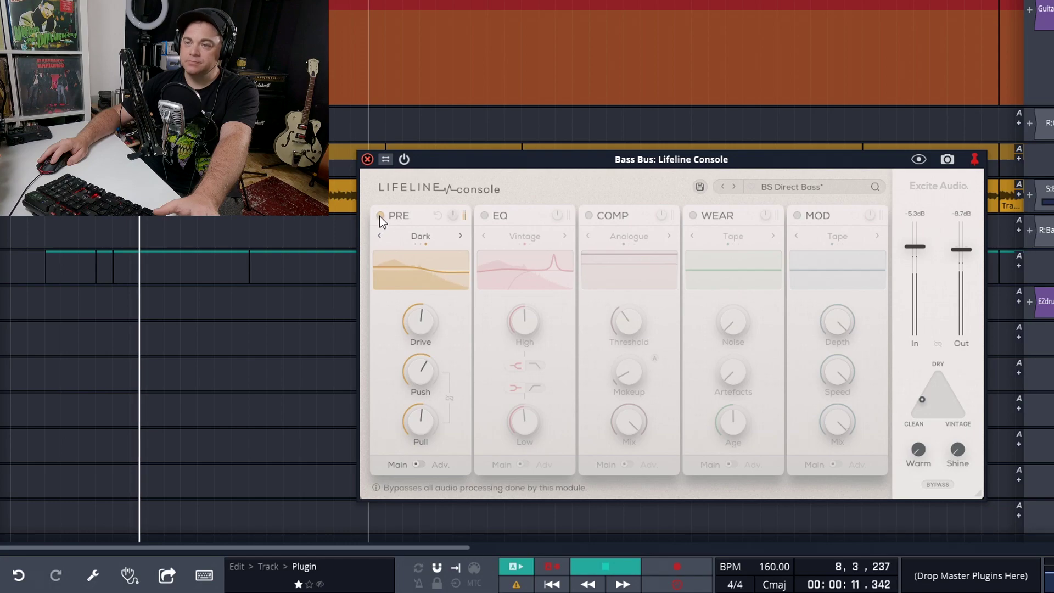
left_click(381, 215)
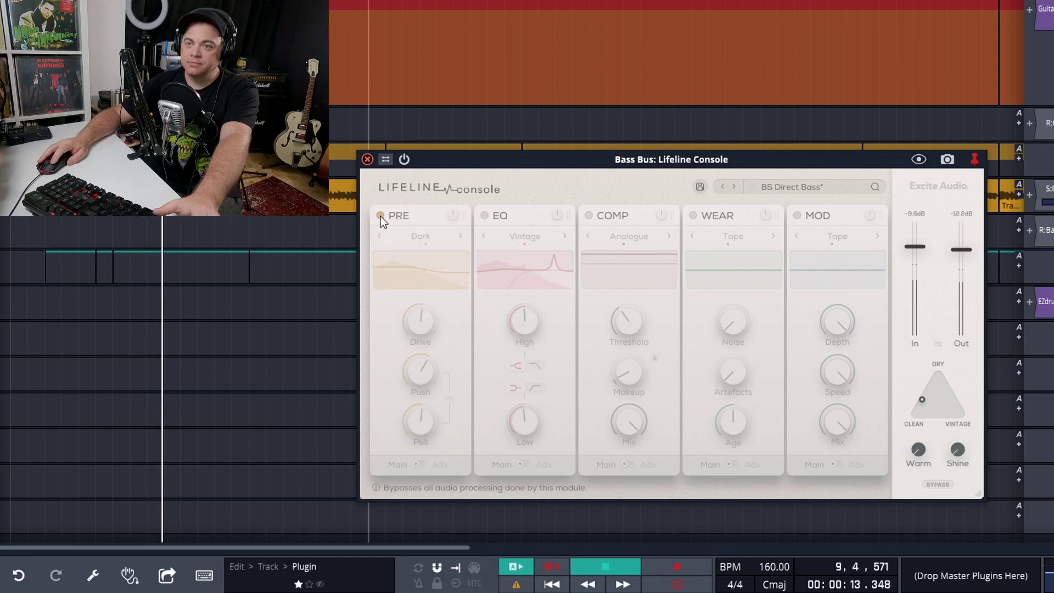
Step: Re-enable the PRE module on the bass bus, raise Drive to 14.5 dB and Push to about 69%, and lower Pull to about 38%
left_click(380, 216)
left_click_drag(416, 324, 420, 282)
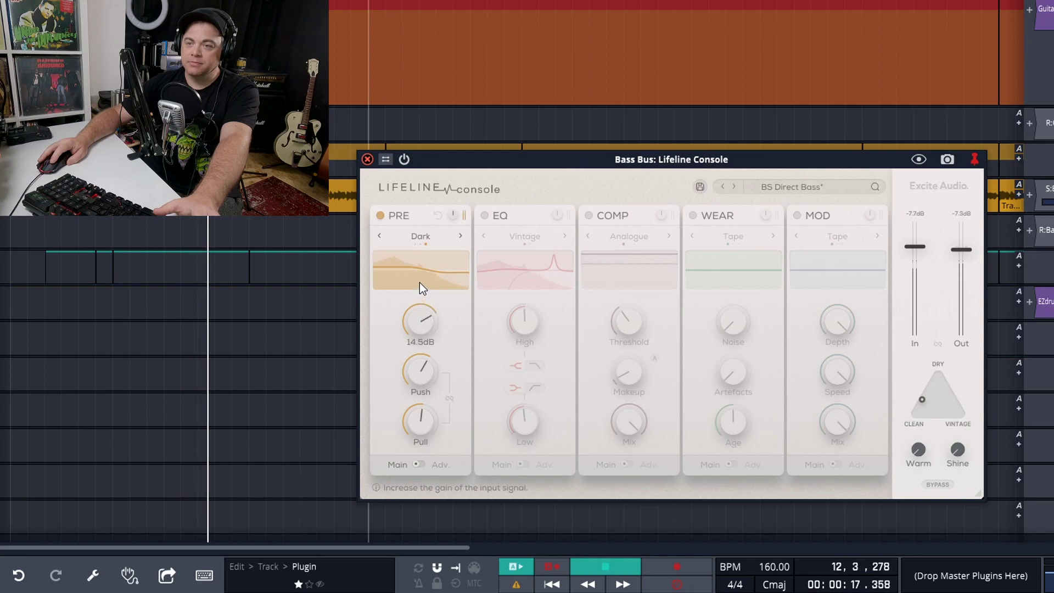
mouse_move(418, 375)
left_mouse_down()
mouse_move(417, 300)
mouse_move(415, 453)
mouse_move(421, 360)
left_mouse_up()
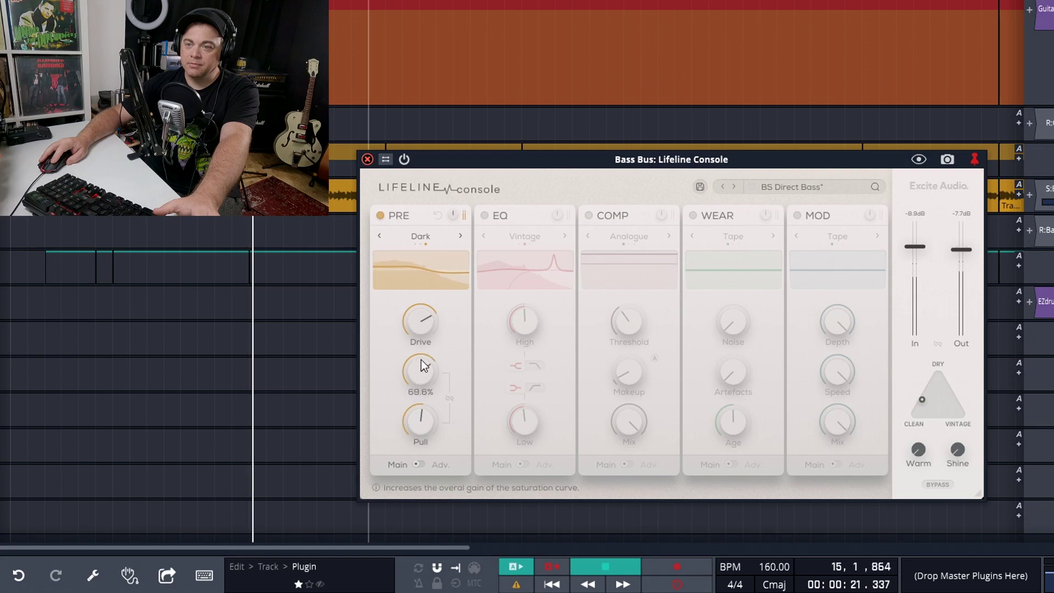
left_click_drag(412, 425, 435, 331)
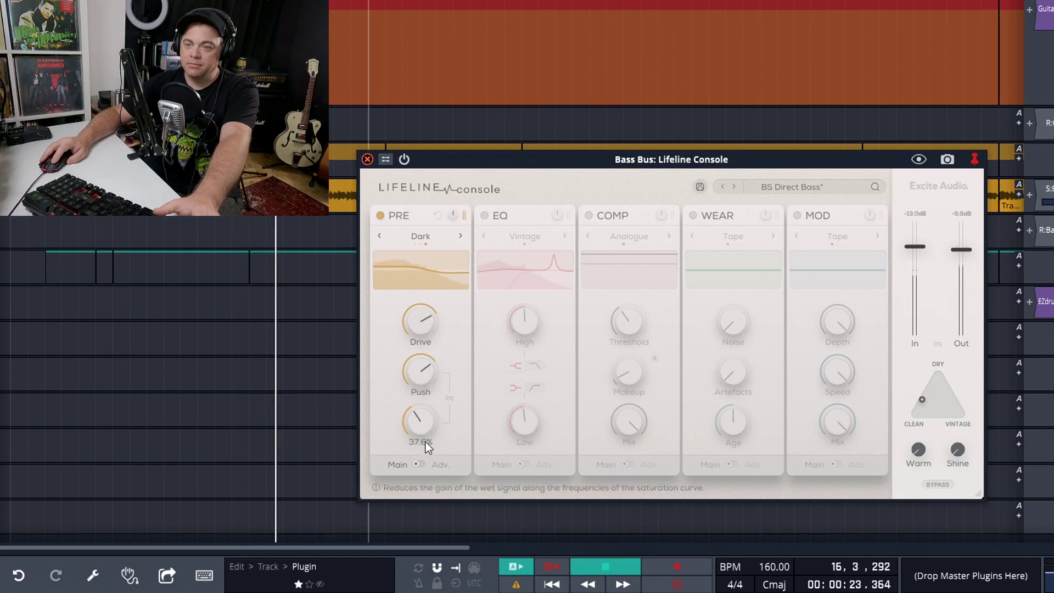
Step: On the PRE module's advanced page, raise Pull to 60.8%, lower Bias, adjust Shape, Q and Low End, and set Drive to about 17.3 dB
left_click(420, 465)
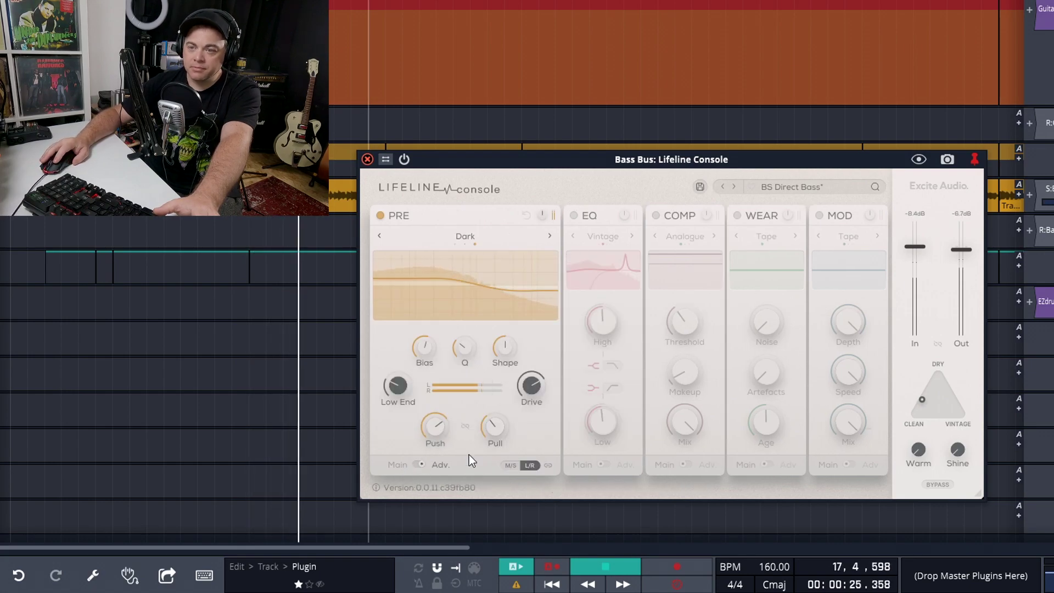
left_click_drag(498, 424, 510, 379)
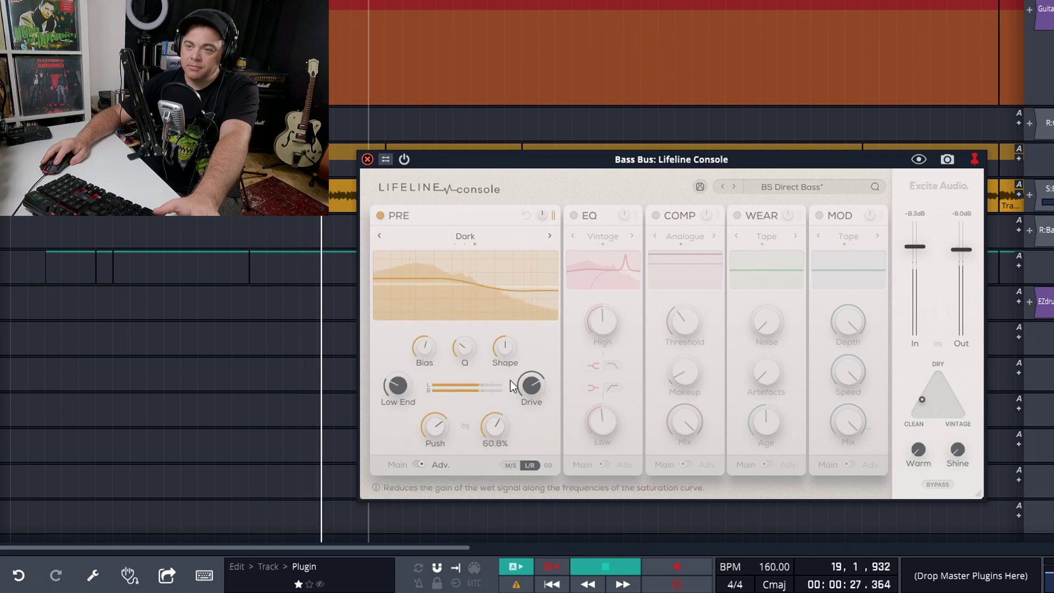
mouse_move(497, 346)
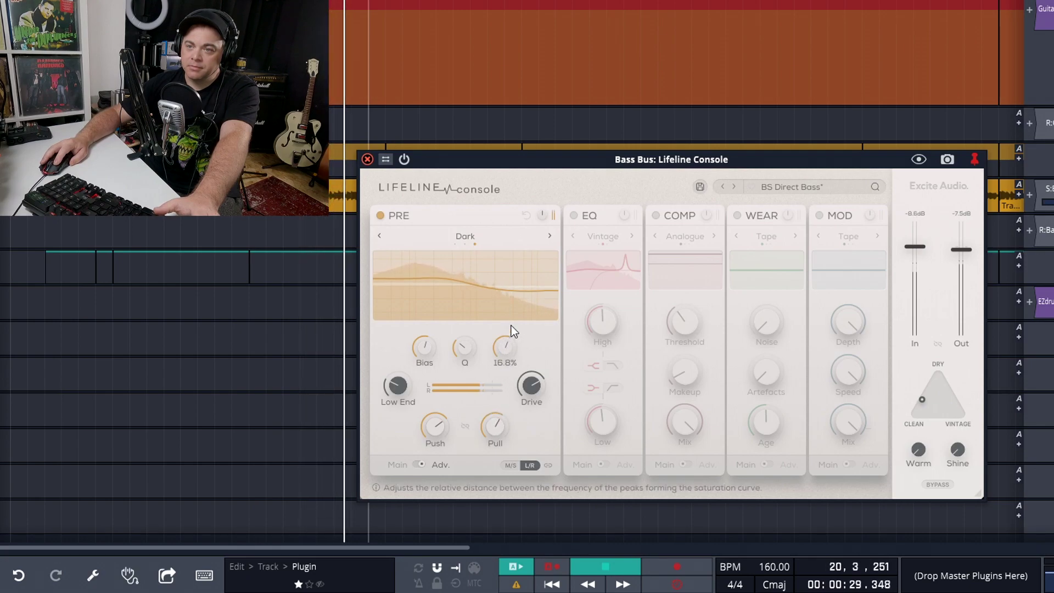
mouse_move(464, 354)
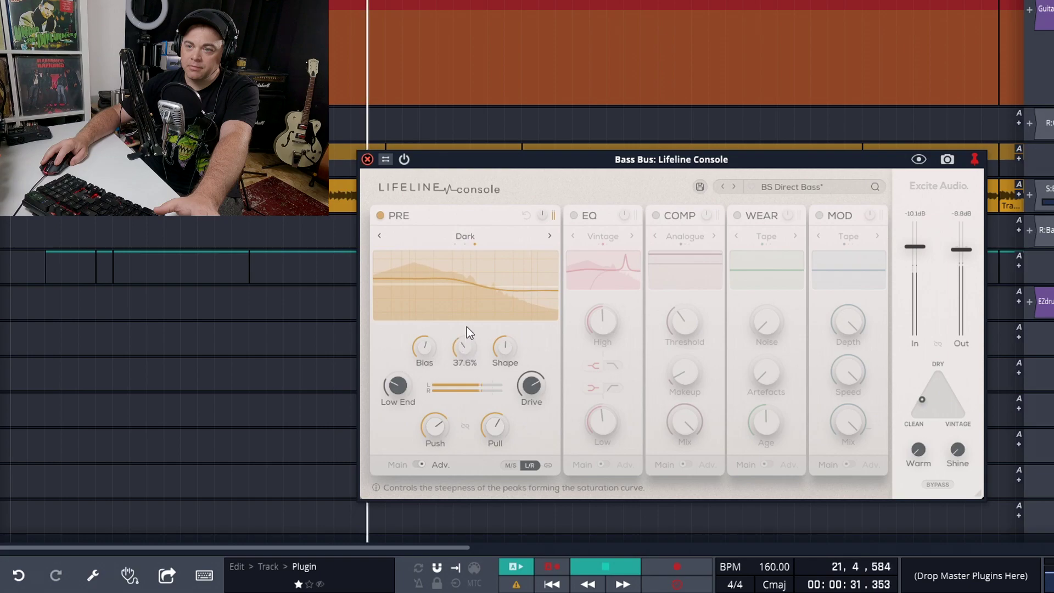
left_click_drag(424, 347, 421, 436)
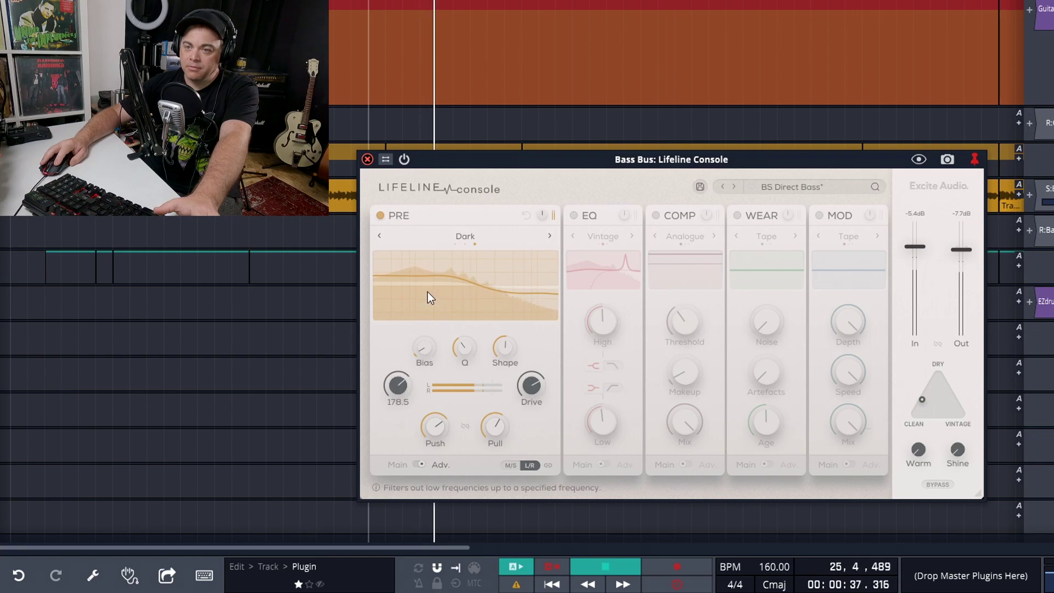
left_click_drag(466, 248, 449, 371)
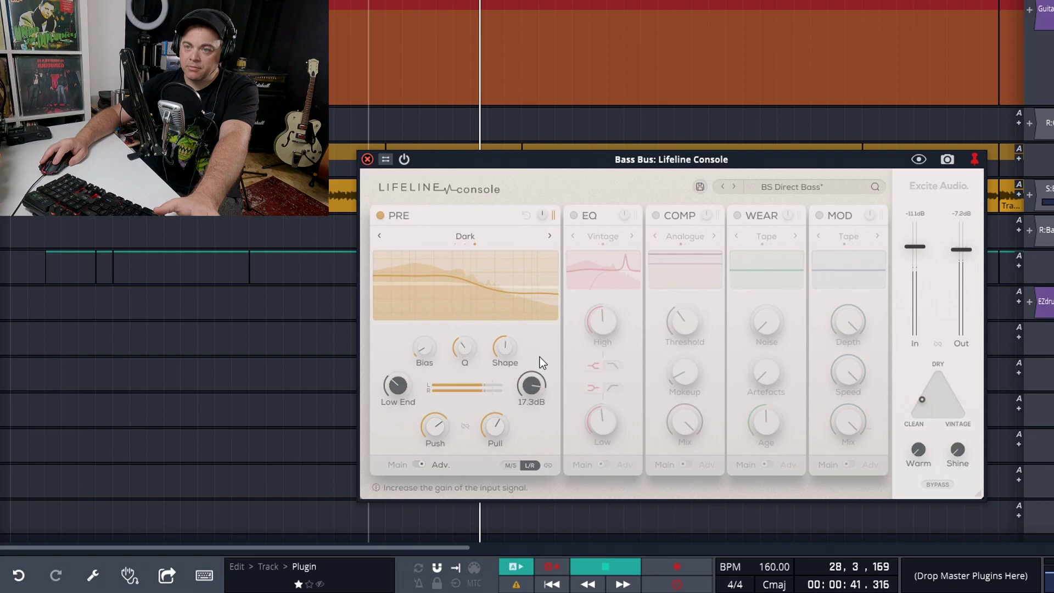
Step: Audition the Warm and Bright saturation curves in the PRE module and settle on Warm
left_click(467, 237)
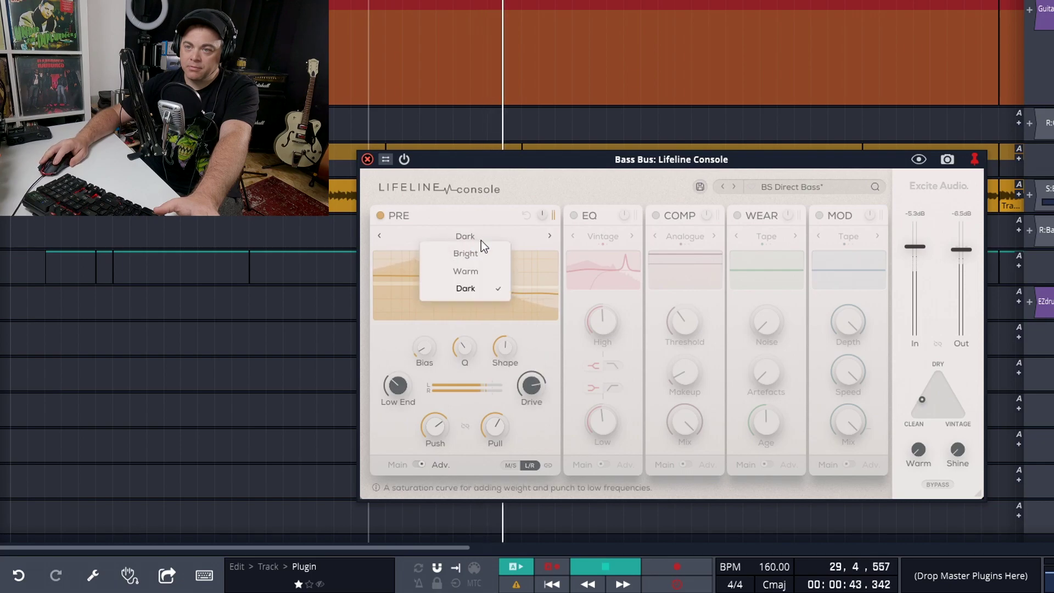
left_click(488, 271)
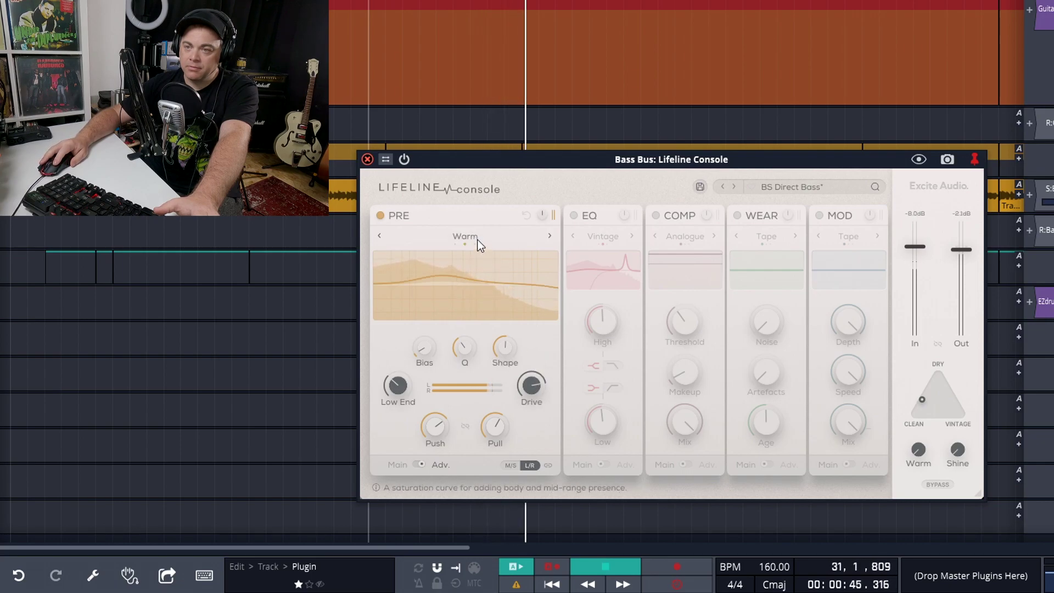
left_click(478, 239)
left_click(484, 257)
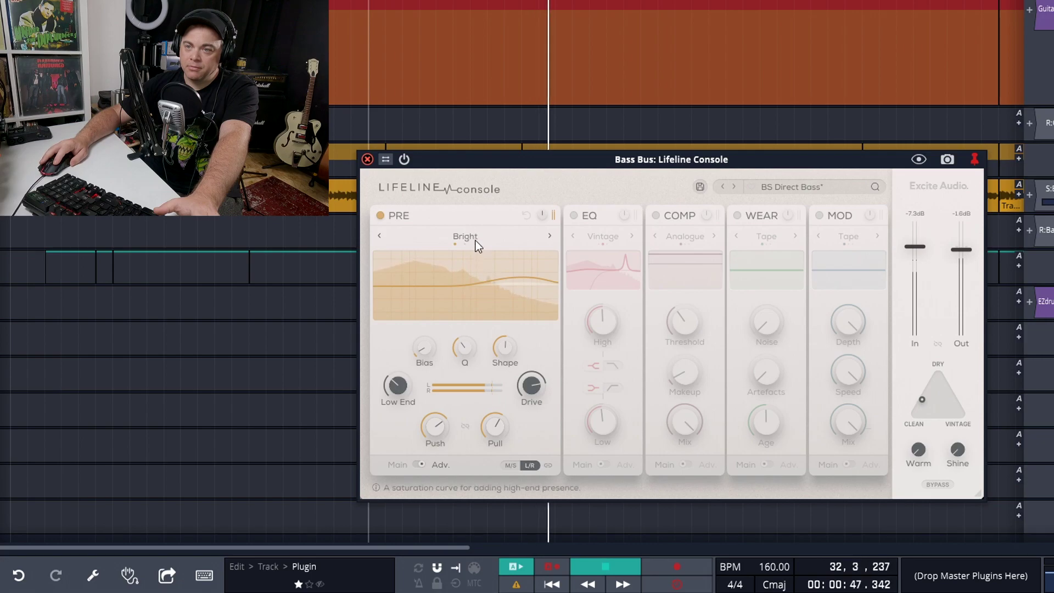
left_click(476, 241)
left_click(481, 266)
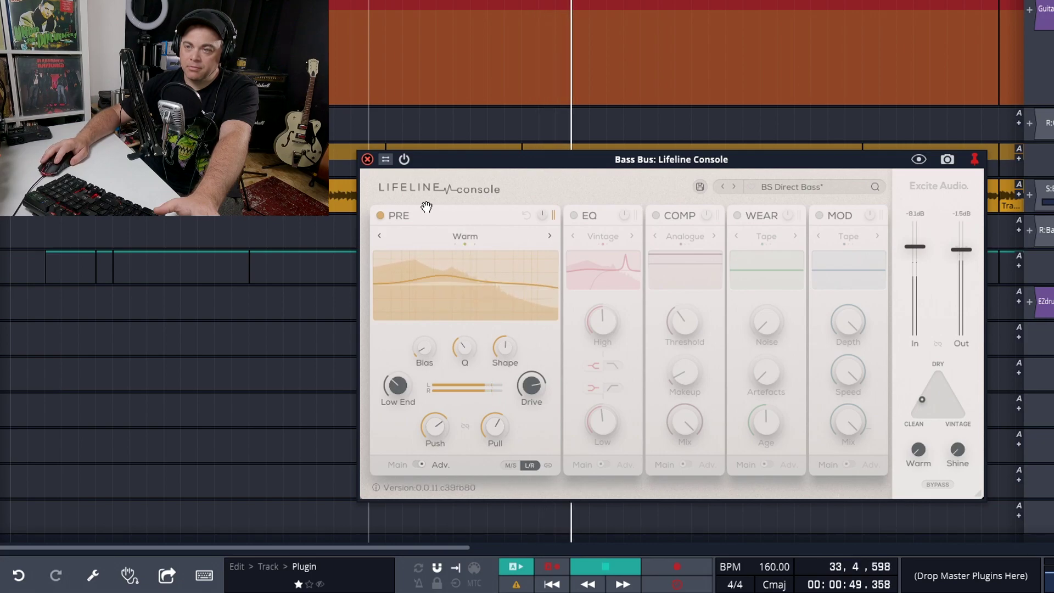
Step: Bypass and re-enable the PRE module to compare the sound, and stop playback
left_click(383, 220)
left_click(384, 221)
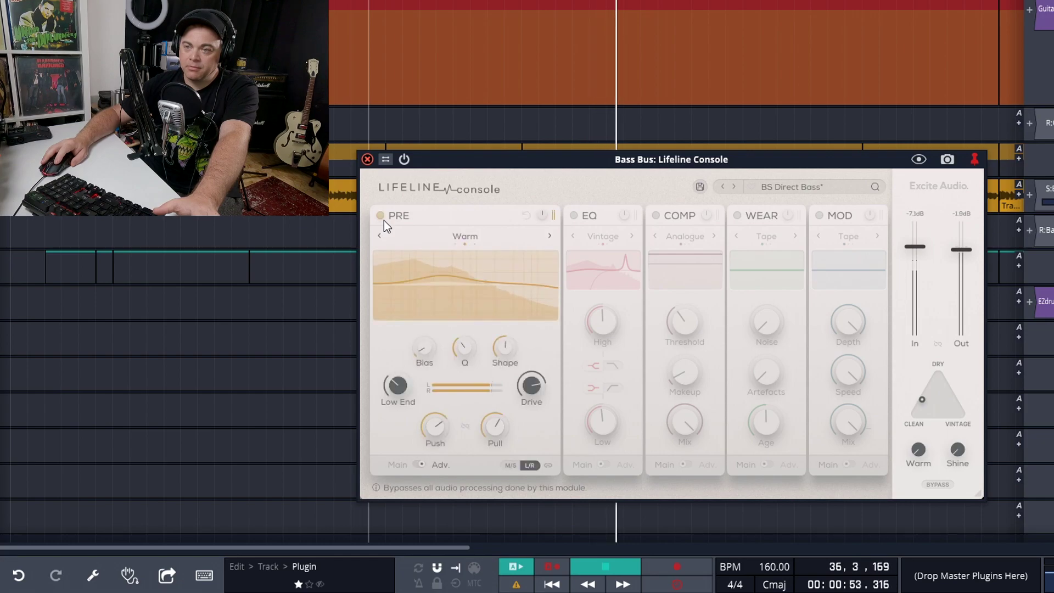
key("space")
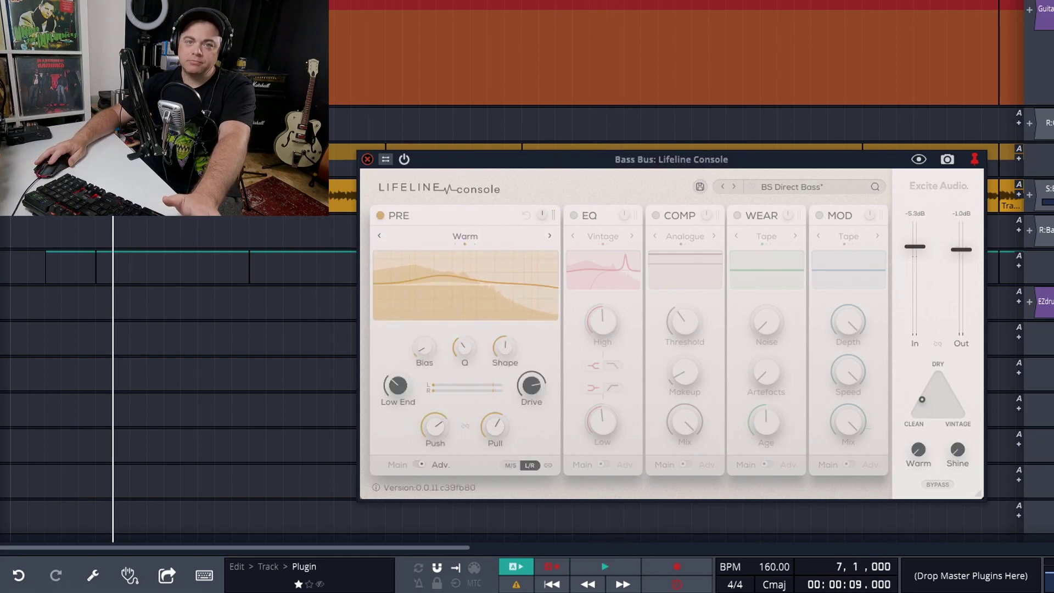
Step: Keep the PRE module's saturation curve on Warm, return the module to its main page and bypass it
left_click(474, 236)
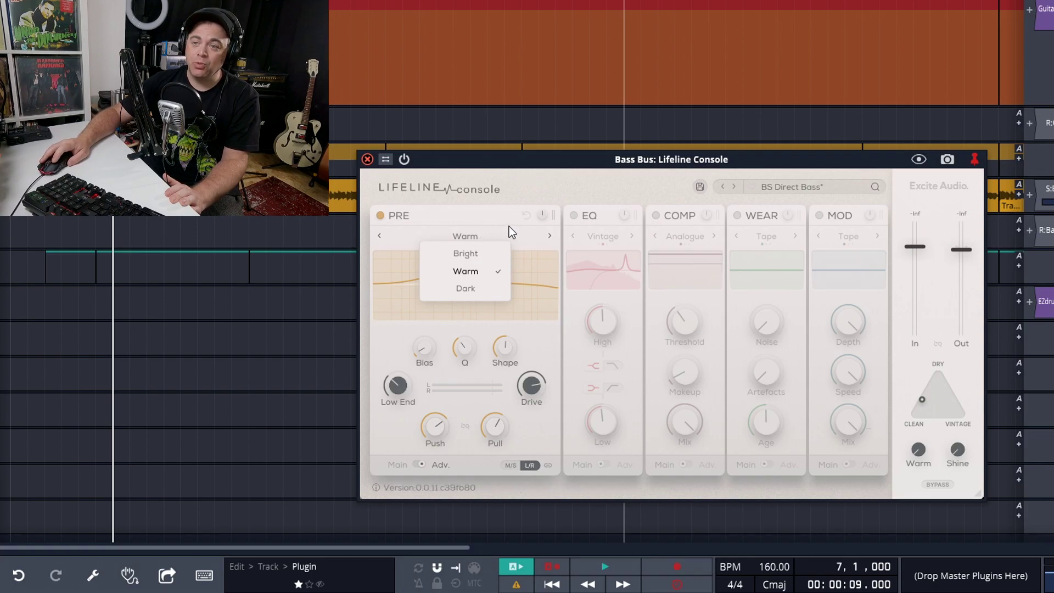
left_click(472, 268)
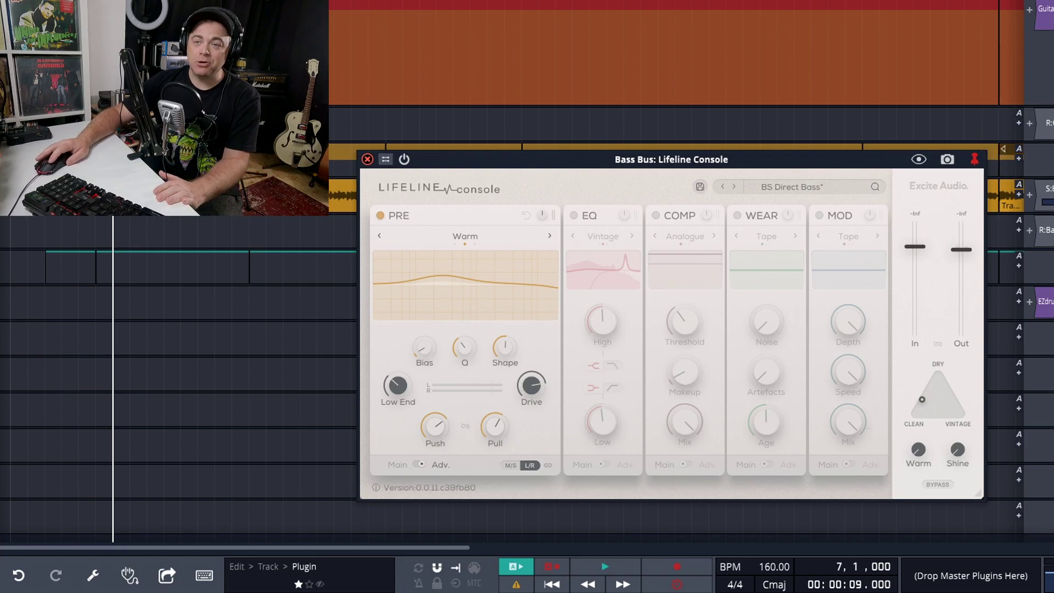
left_click(420, 465)
left_click(380, 216)
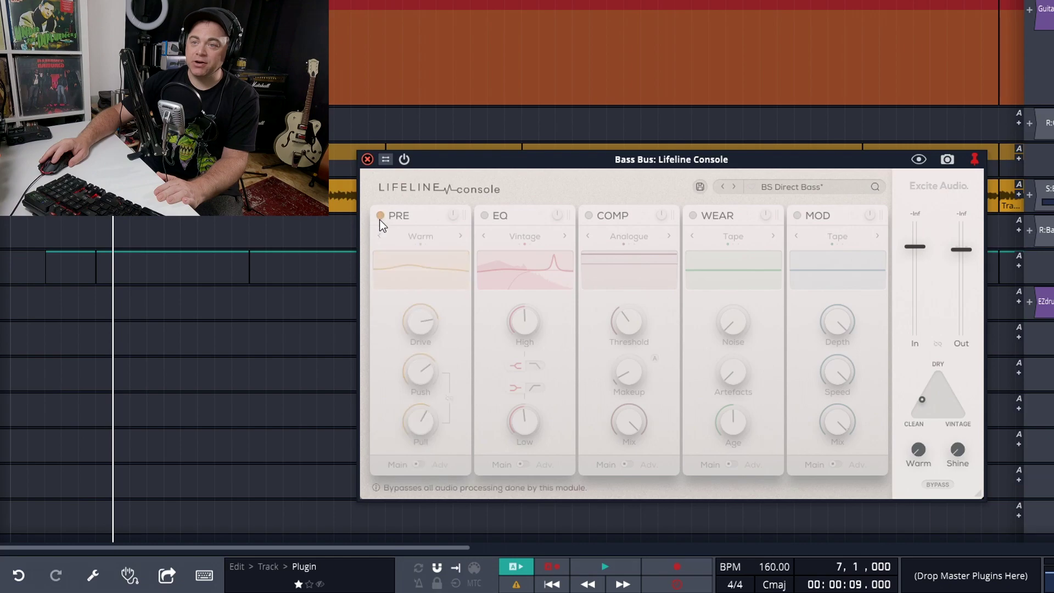
Step: Enable the EQ module on its advanced page and, during playback, bypass and re-enable it for comparison
left_click(484, 215)
left_click(500, 215)
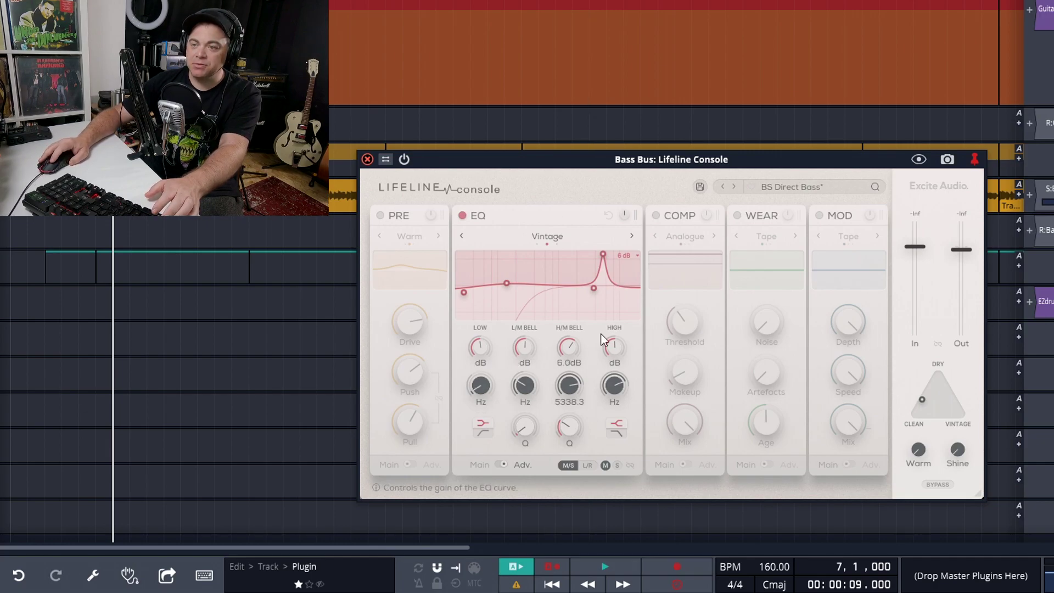
key("space")
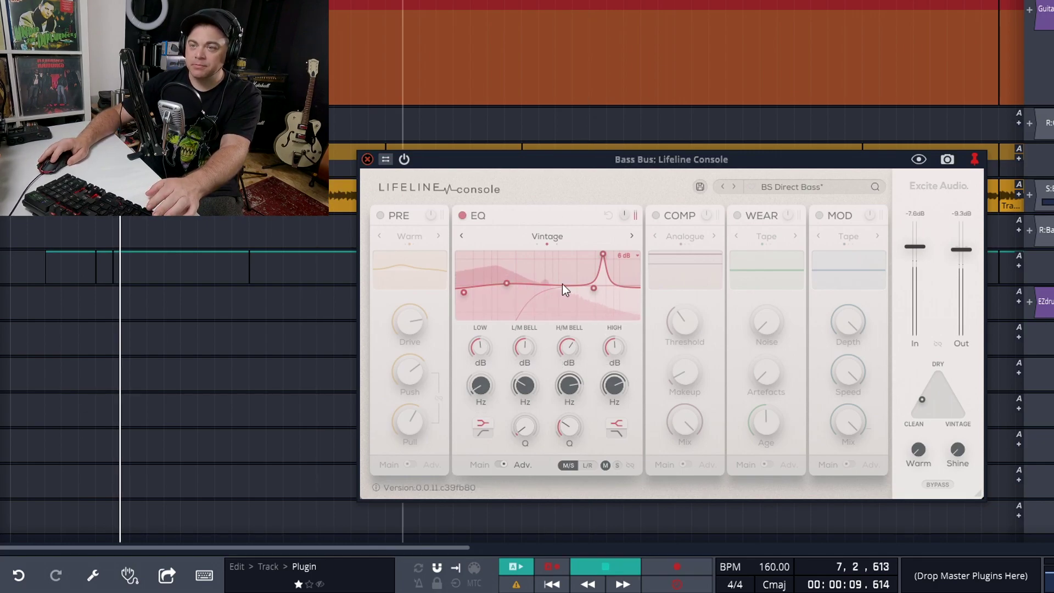
left_click(462, 215)
left_click(462, 215)
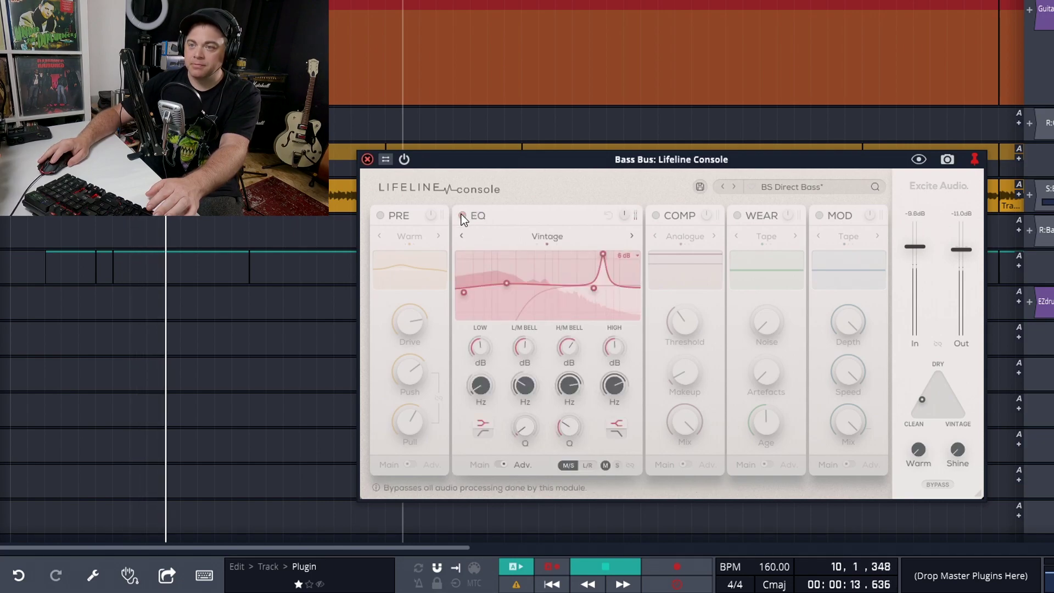
Step: Move the EQ's high-mid bell to about 1693 Hz, adjust its gain, and make the High band a cut-off filter at about 9489 Hz
left_click_drag(569, 347, 543, 409)
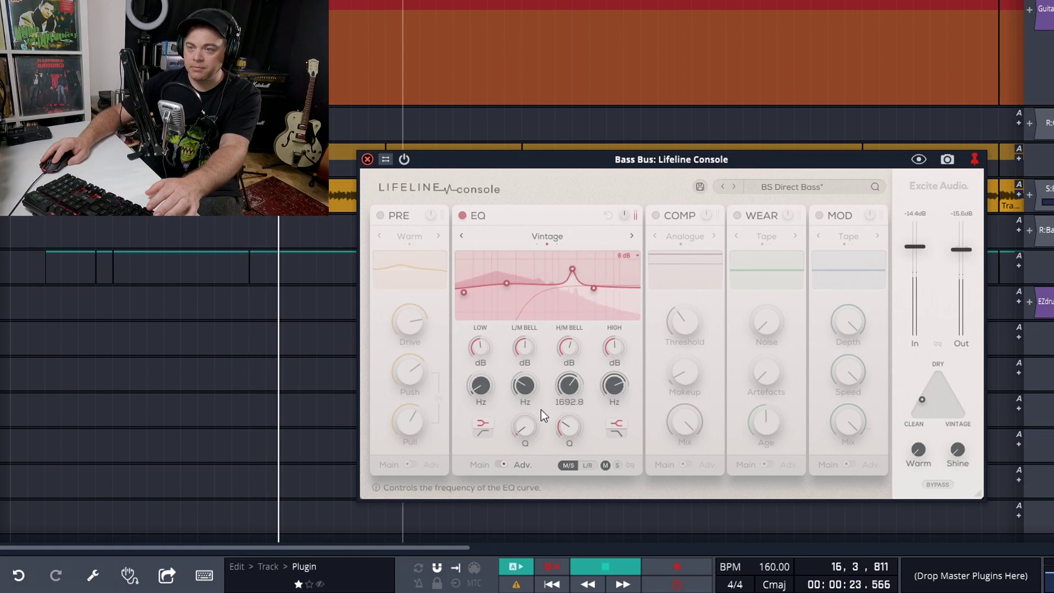
left_click_drag(568, 353, 567, 347)
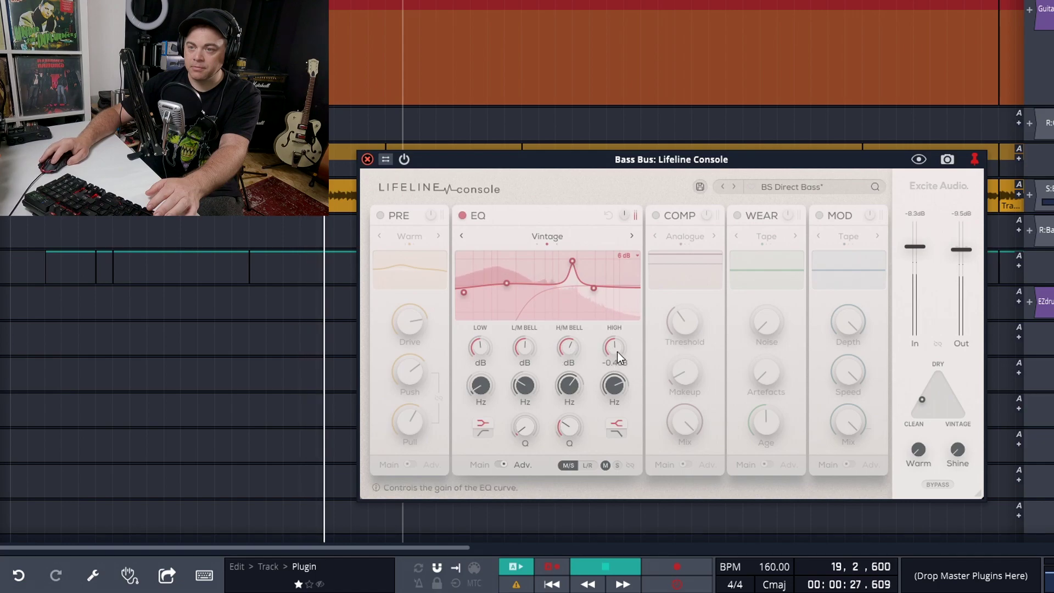
left_click_drag(614, 350, 610, 360)
left_click(616, 434)
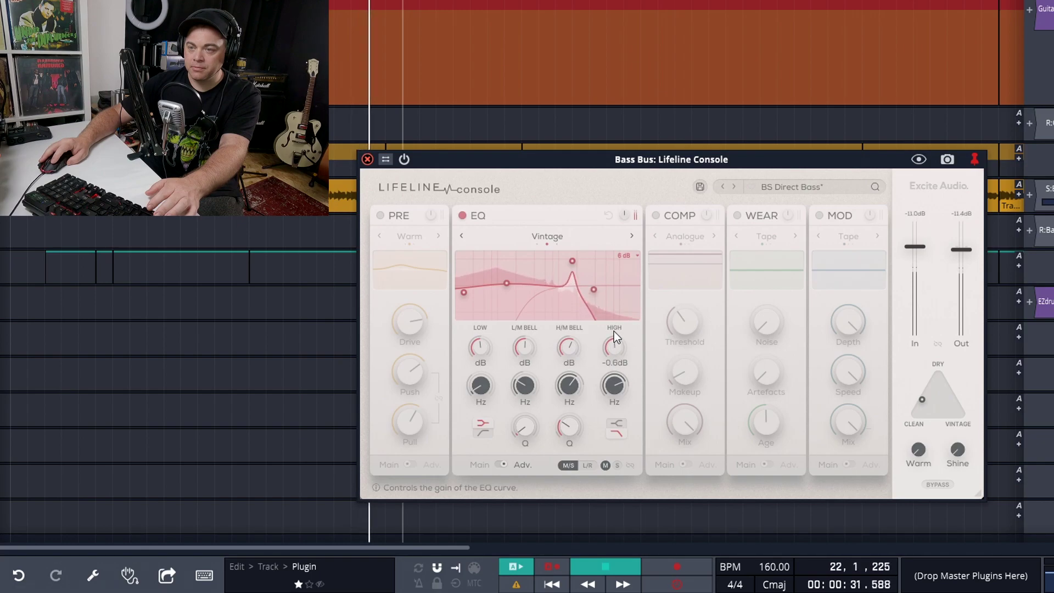
left_click_drag(613, 385, 622, 359)
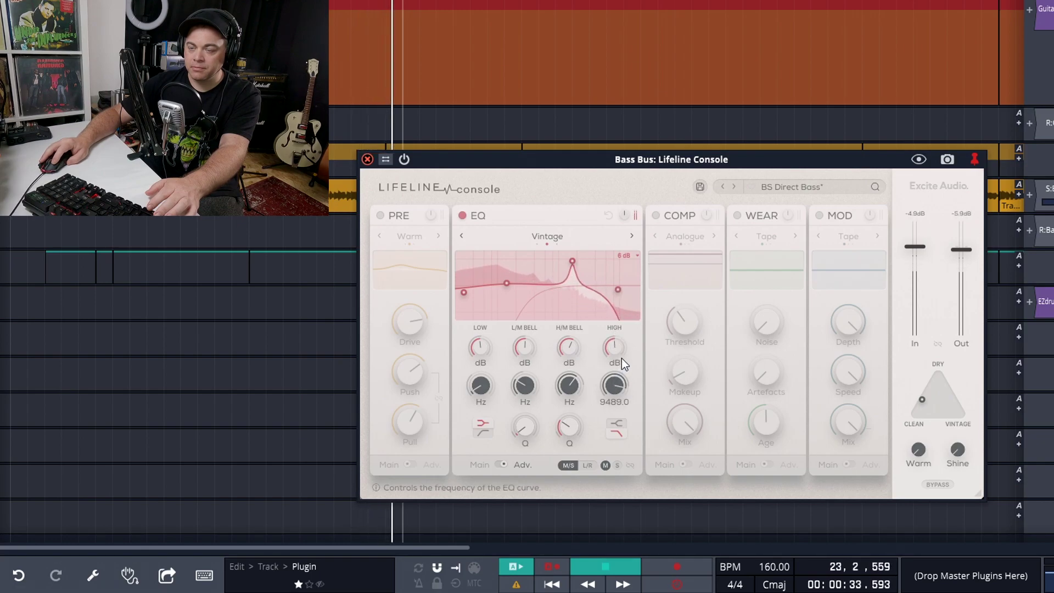
Step: Switch the EQ's Low band to a cut-off filter with higher frequency and gain, and raise the low-mid bell's gain and frequency
left_click_drag(479, 389, 474, 415)
left_click(477, 429)
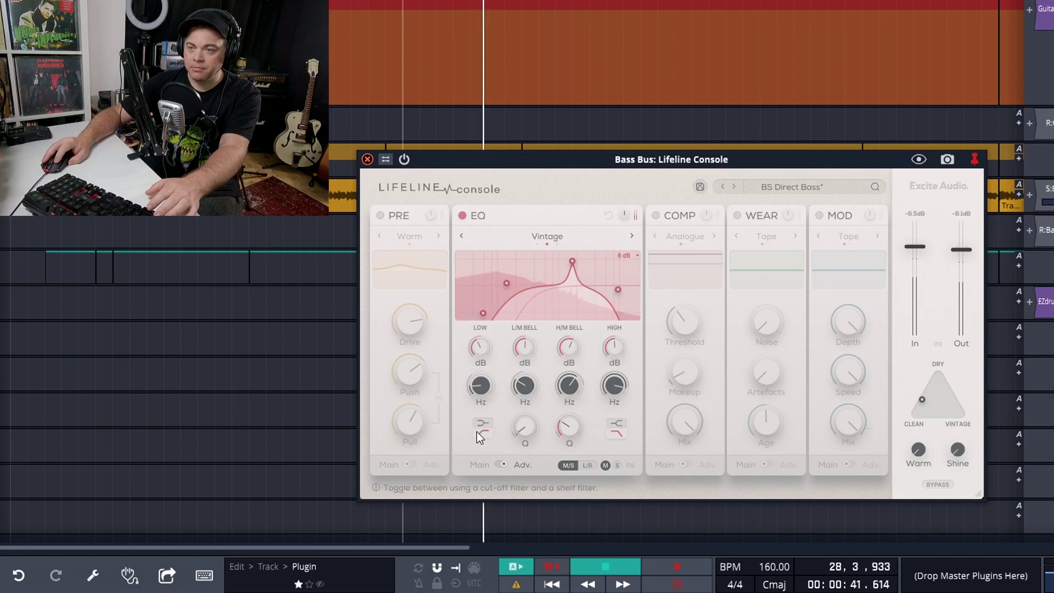
left_click_drag(477, 346, 484, 333)
left_click_drag(491, 348, 521, 337)
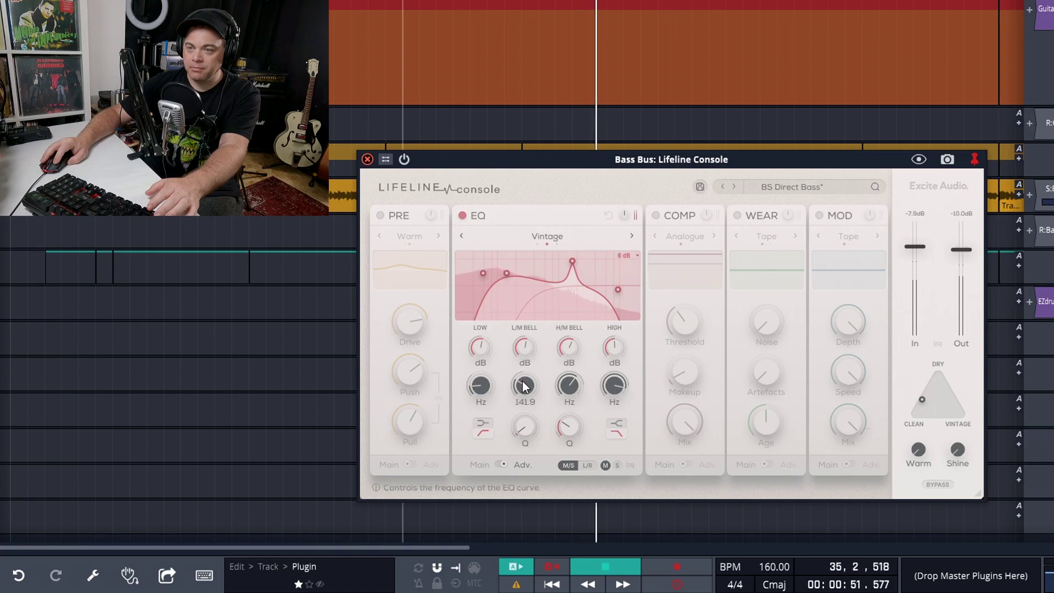
left_click_drag(522, 383, 524, 376)
scroll(523, 348, "up", 3)
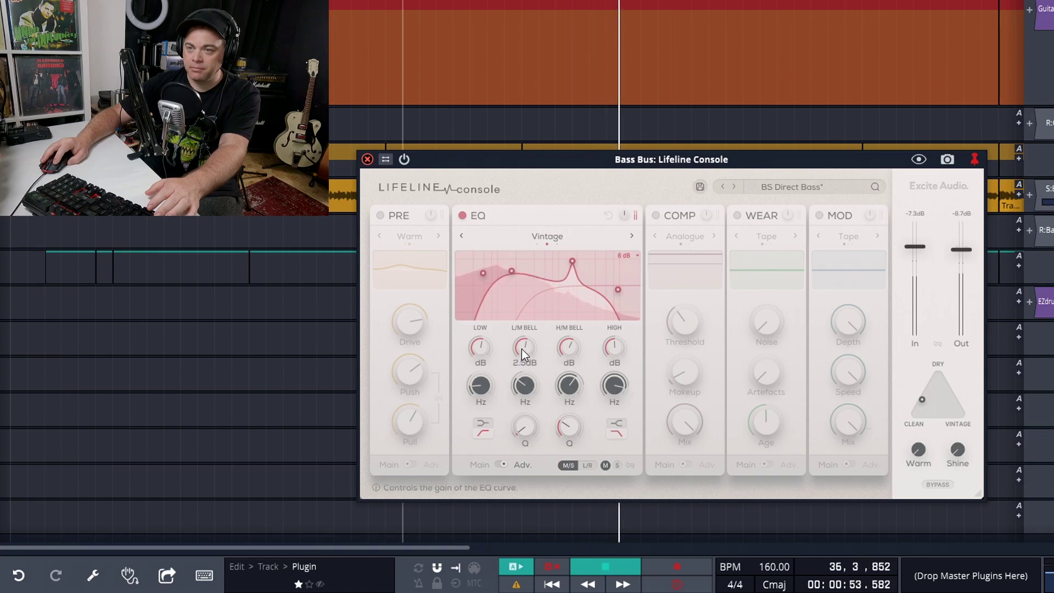
Step: Compare the EQ module bypassed and active and in L/R versus M/S mode, leave it in M/S, and stop playback
left_click(464, 214)
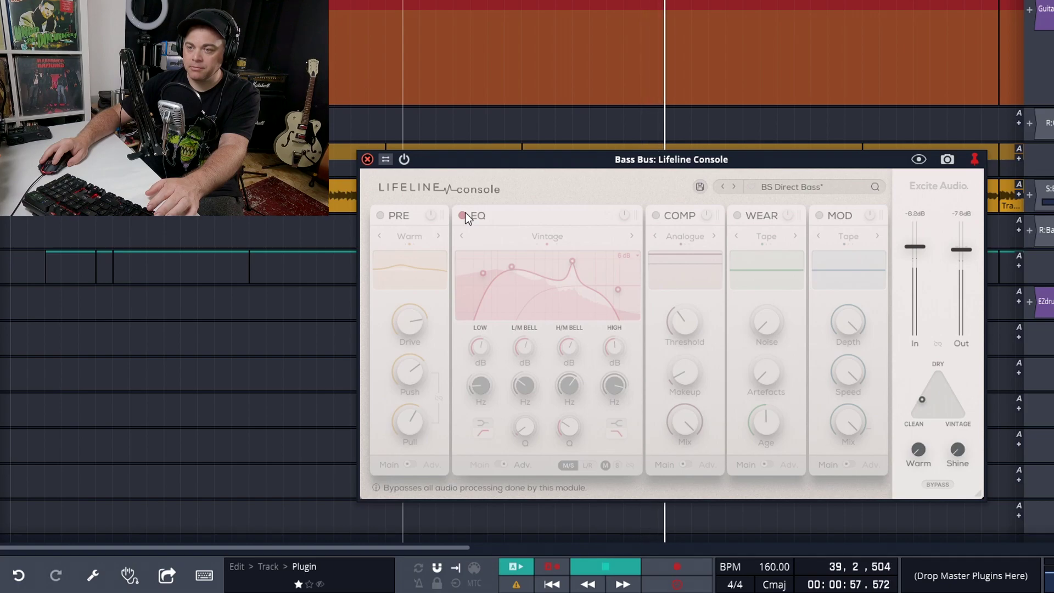
left_click(466, 214)
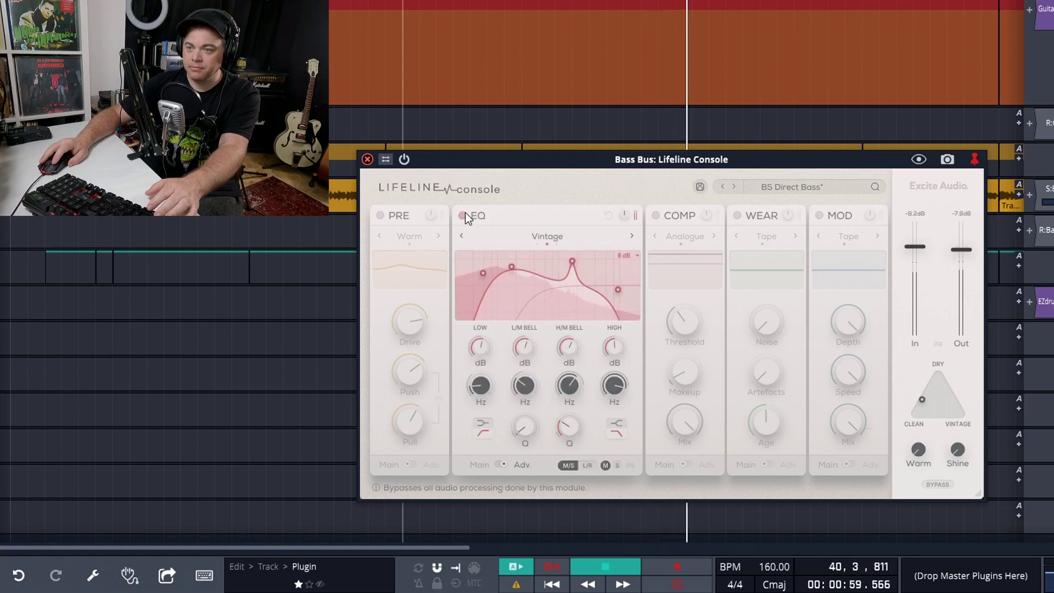
left_click(587, 466)
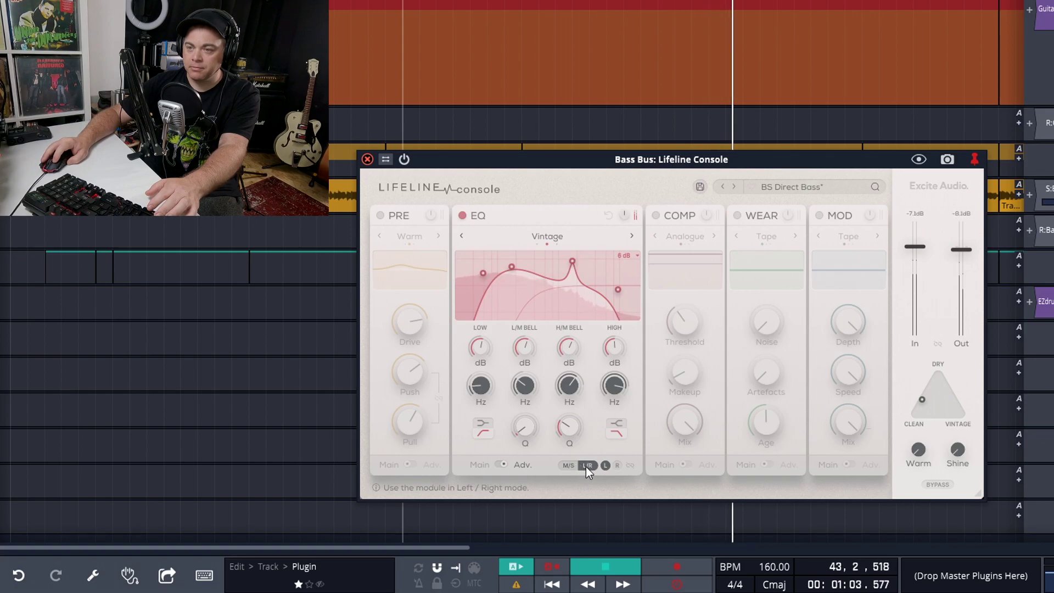
left_click(570, 465)
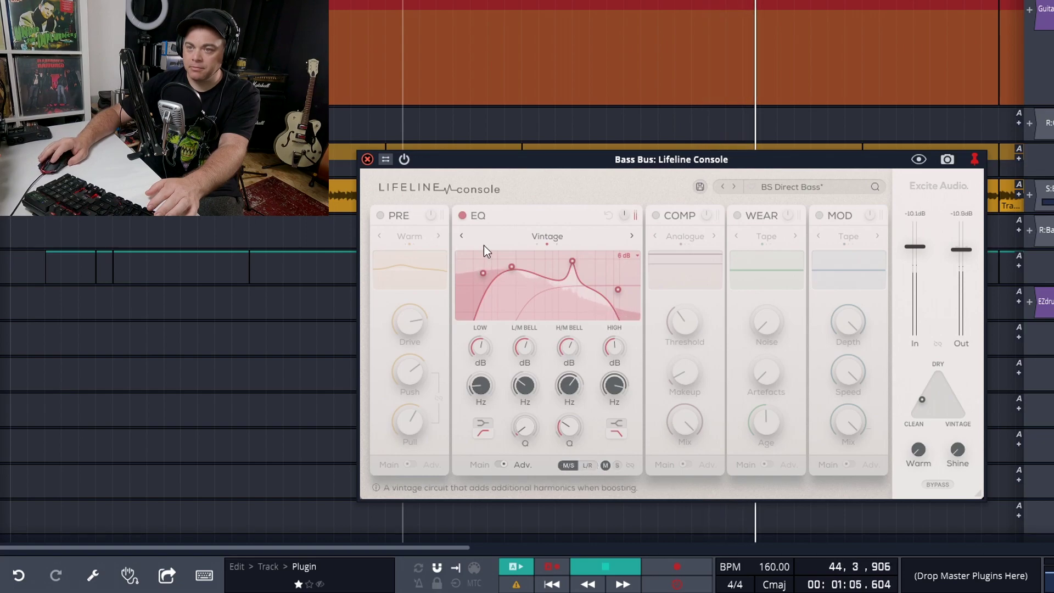
key("space")
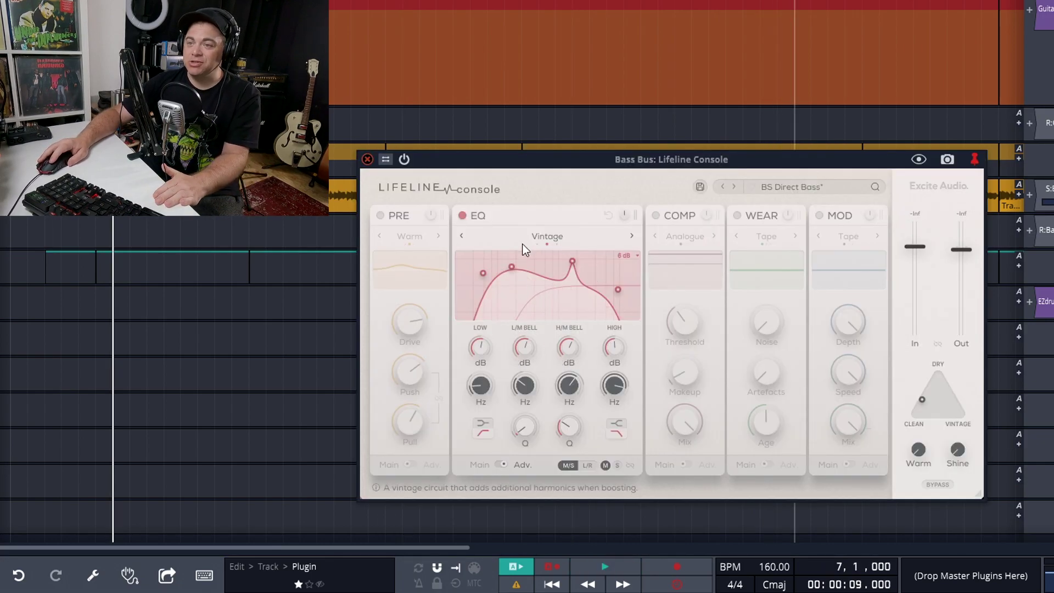
Step: Change the EQ module's type to Dirty and start playback to hear it
left_click(556, 235)
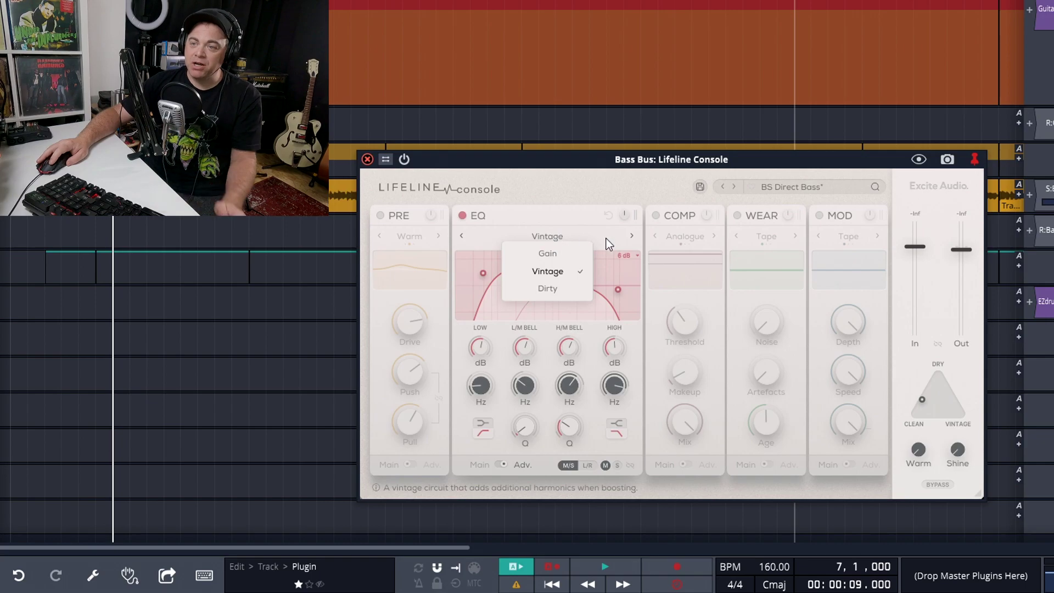
left_click(548, 289)
key("space")
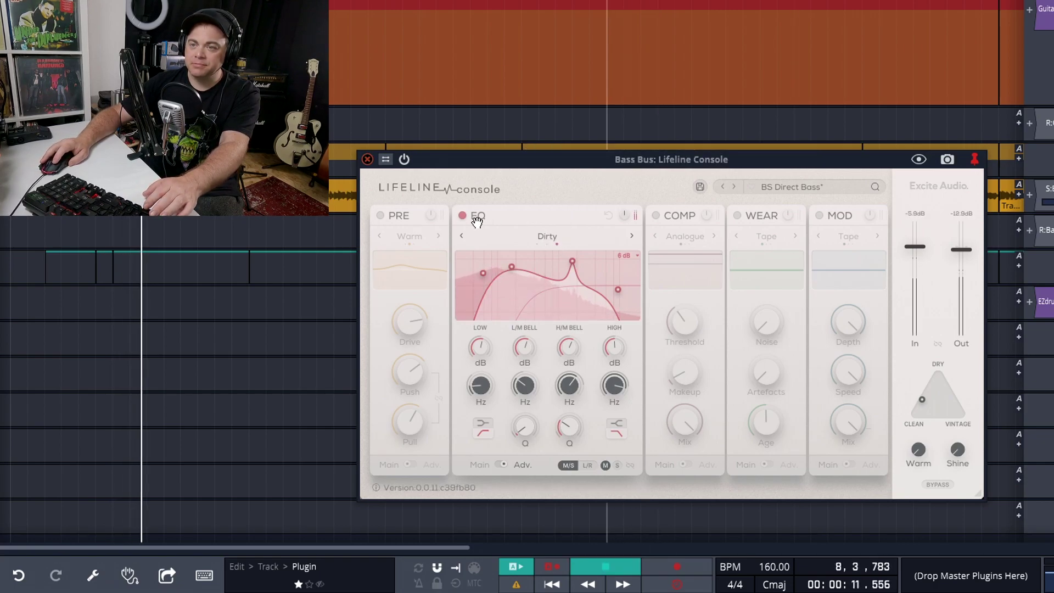
Step: Compare the EQ module's Vintage, Gain and Dirty types during playback, leave it on Vintage, and stop playback
left_click(547, 237)
left_click(553, 273)
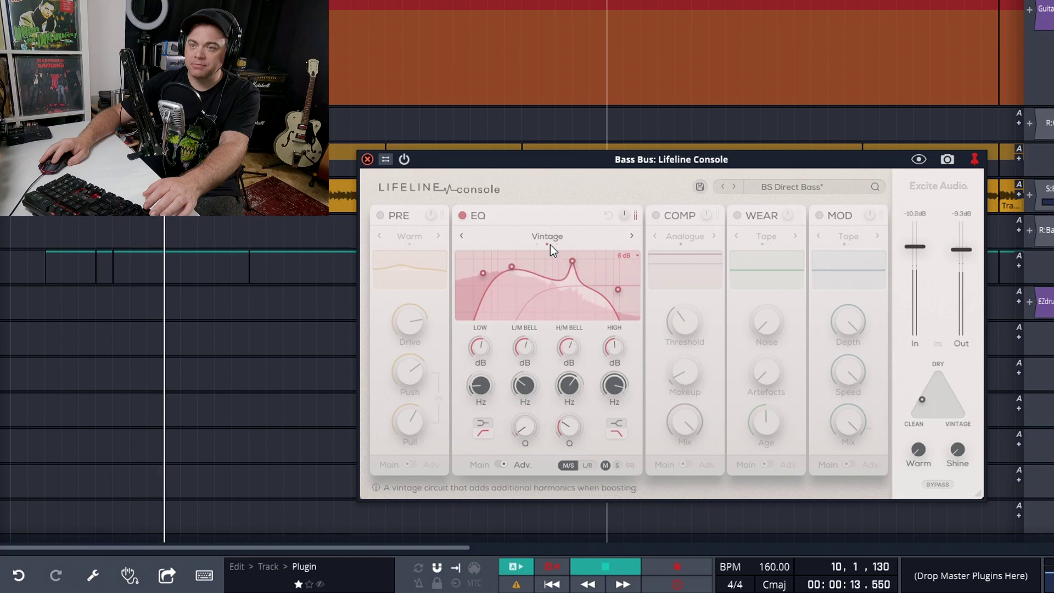
left_click(553, 237)
left_click(553, 253)
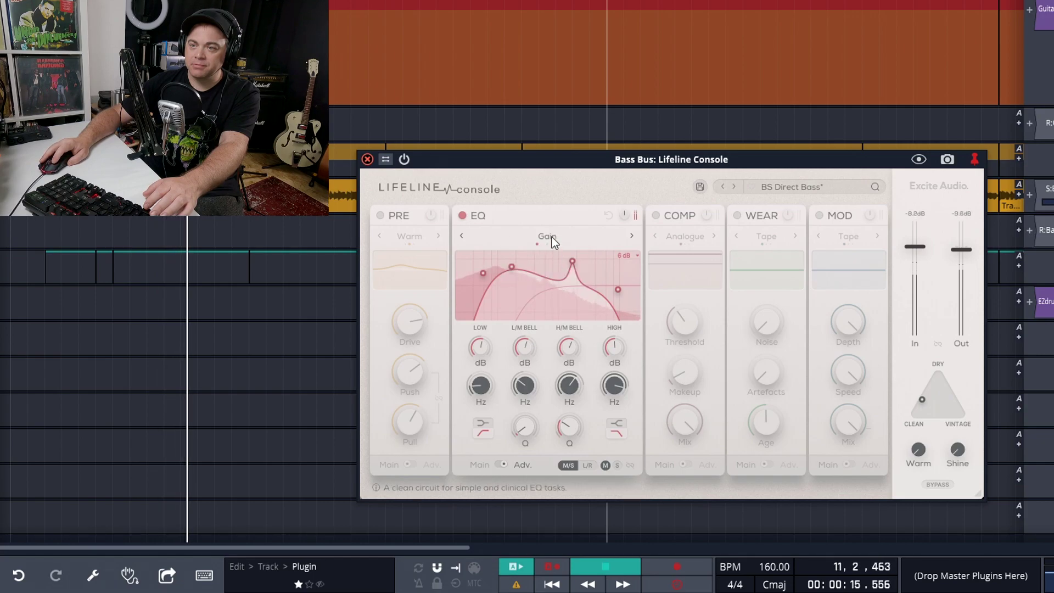
left_click(552, 239)
left_click(564, 270)
left_click(553, 239)
left_click(554, 290)
left_click(550, 242)
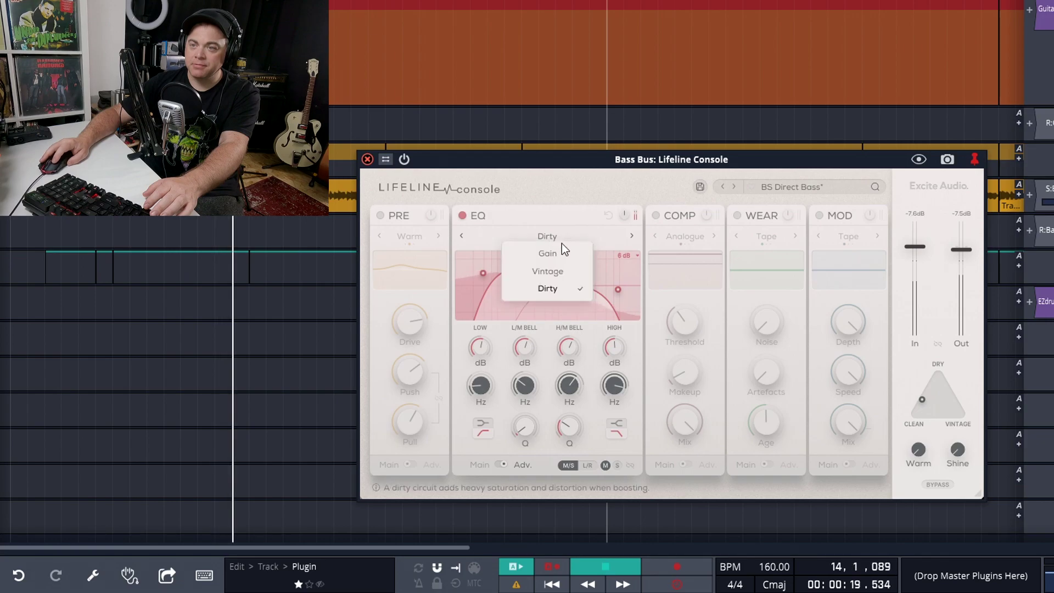
left_click(560, 271)
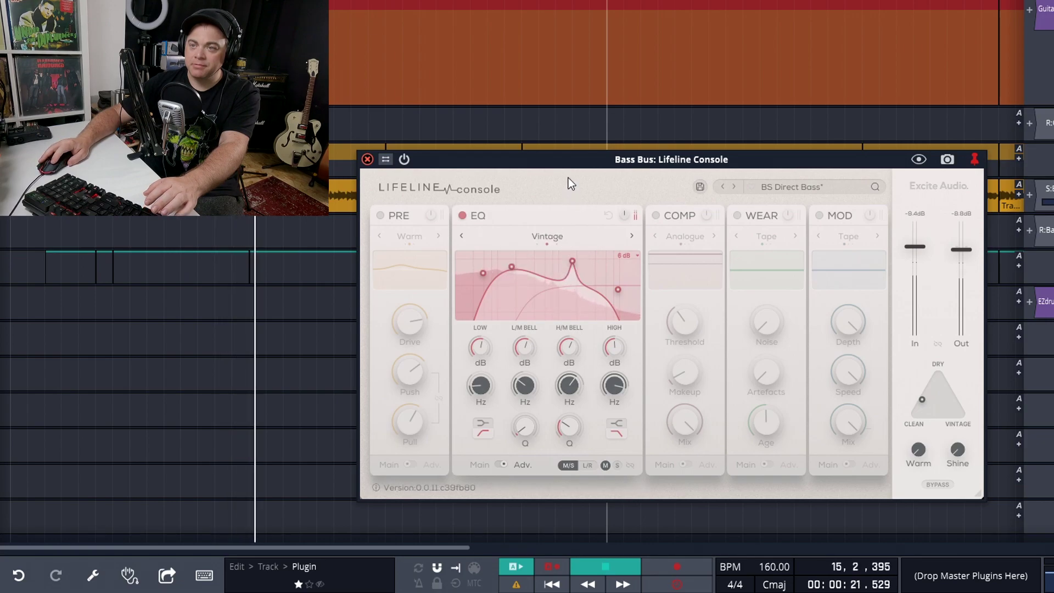
key("space")
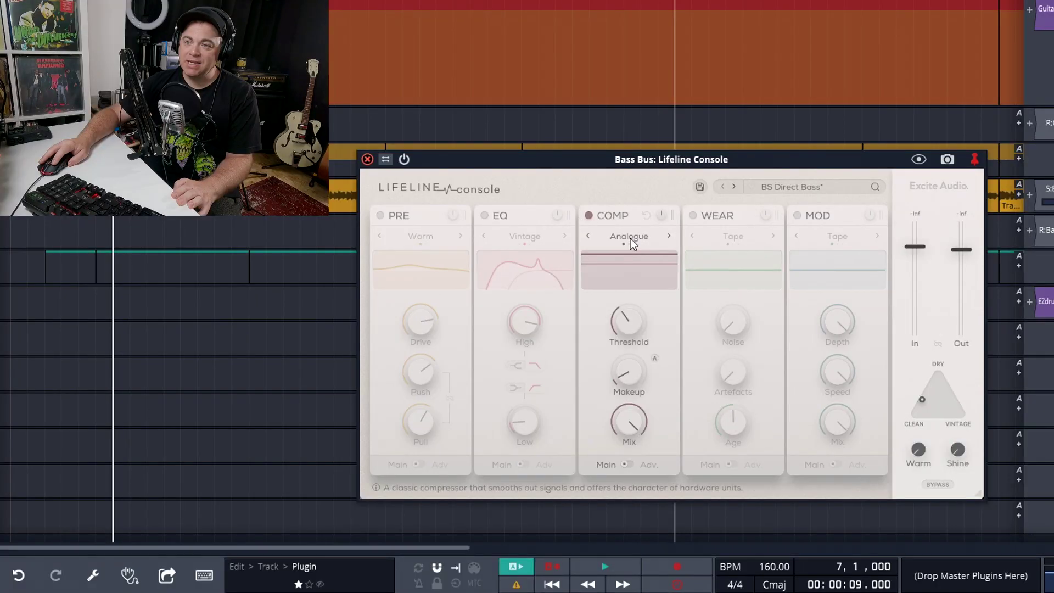
Step: Switch the COMP module's type to Transparent and Variable, and return it to Analogue
left_click(631, 237)
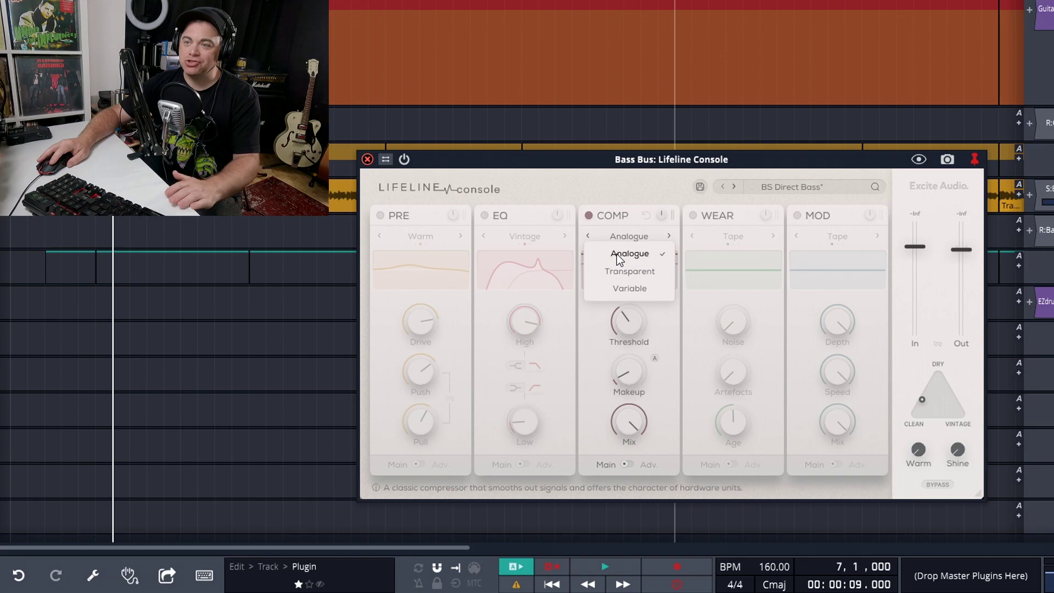
left_click(636, 270)
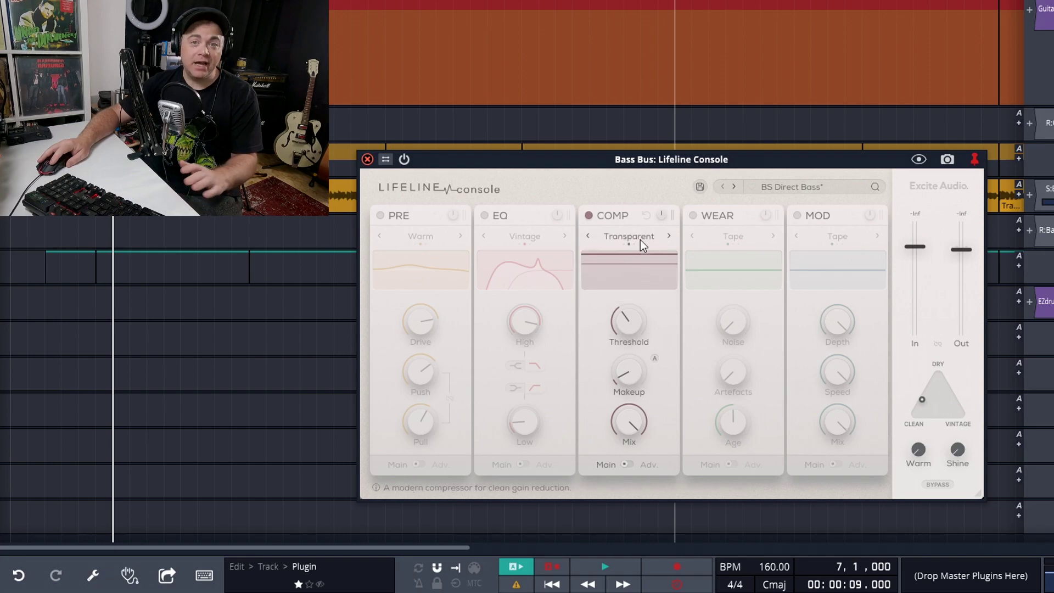
left_click(626, 238)
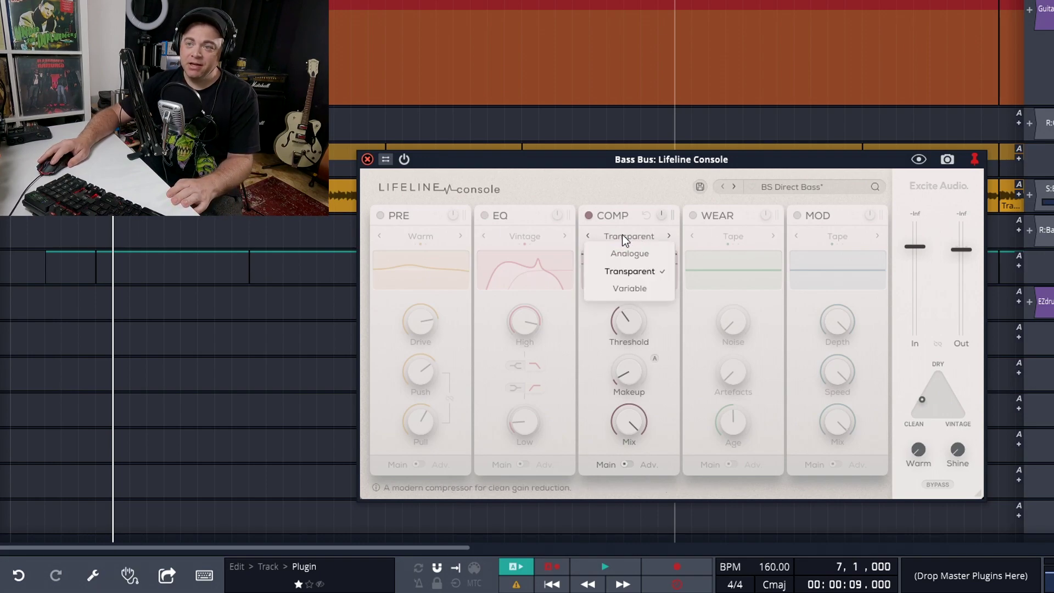
left_click(635, 289)
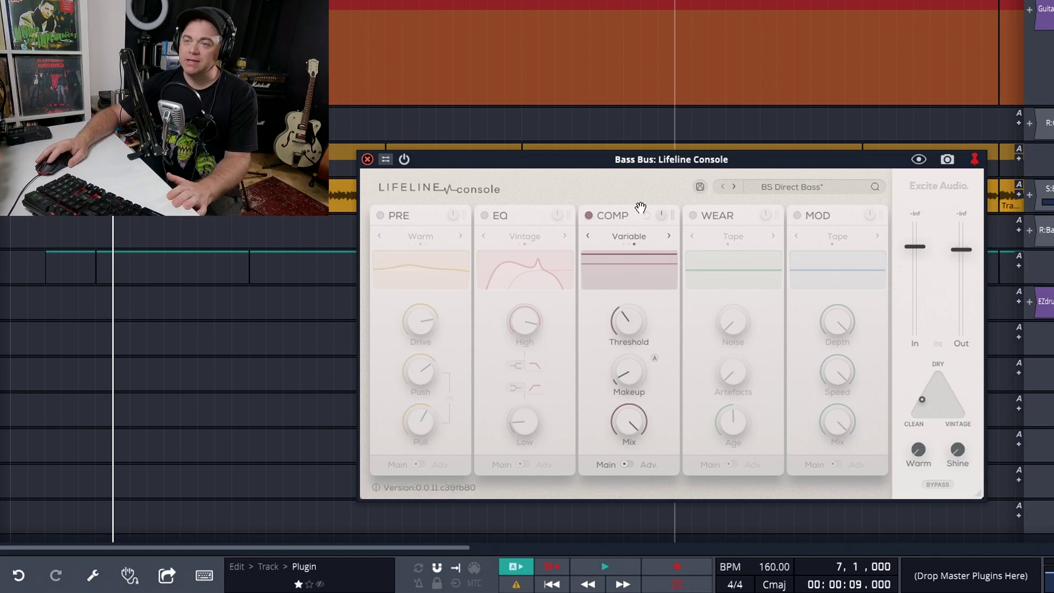
left_click(628, 237)
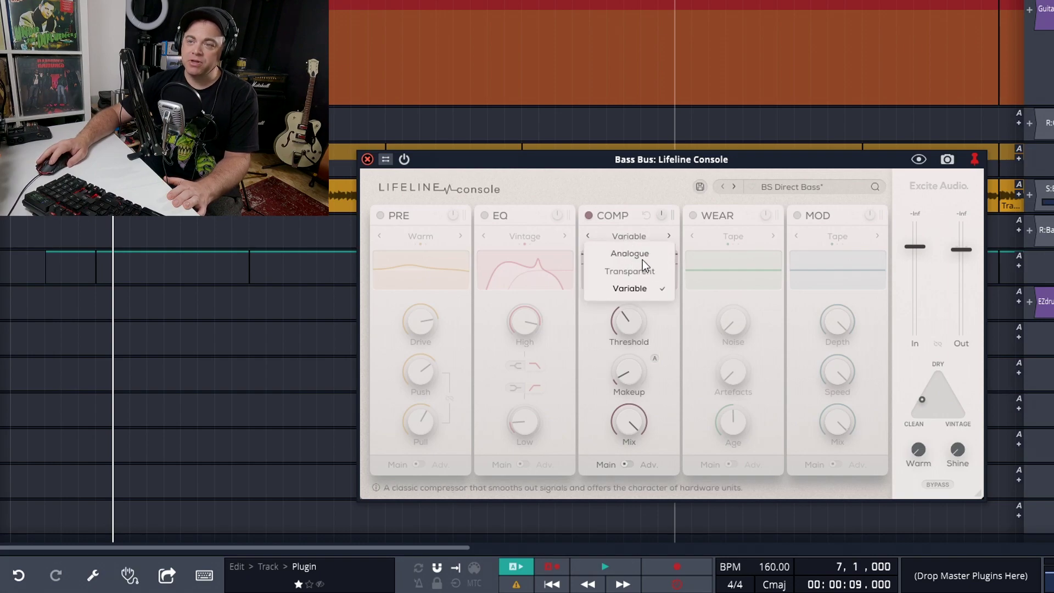
left_click(646, 254)
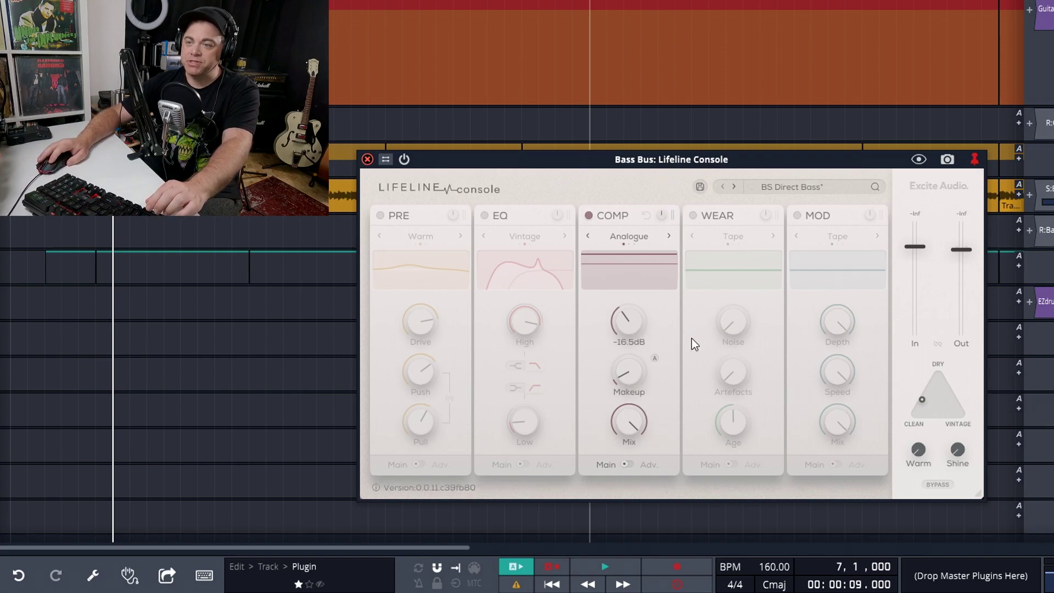
Step: Start playback, lower the compressor's threshold to about -19 dB, and adjust its makeup gain
key("space")
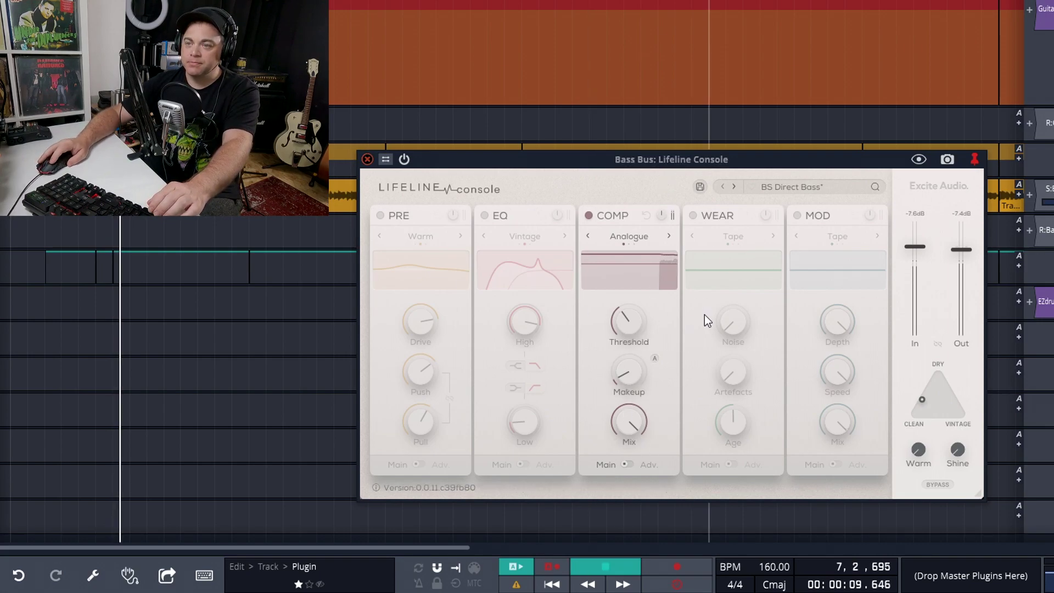
mouse_move(626, 340)
mouse_move(625, 340)
left_mouse_down()
mouse_move(623, 411)
mouse_move(614, 339)
left_mouse_up()
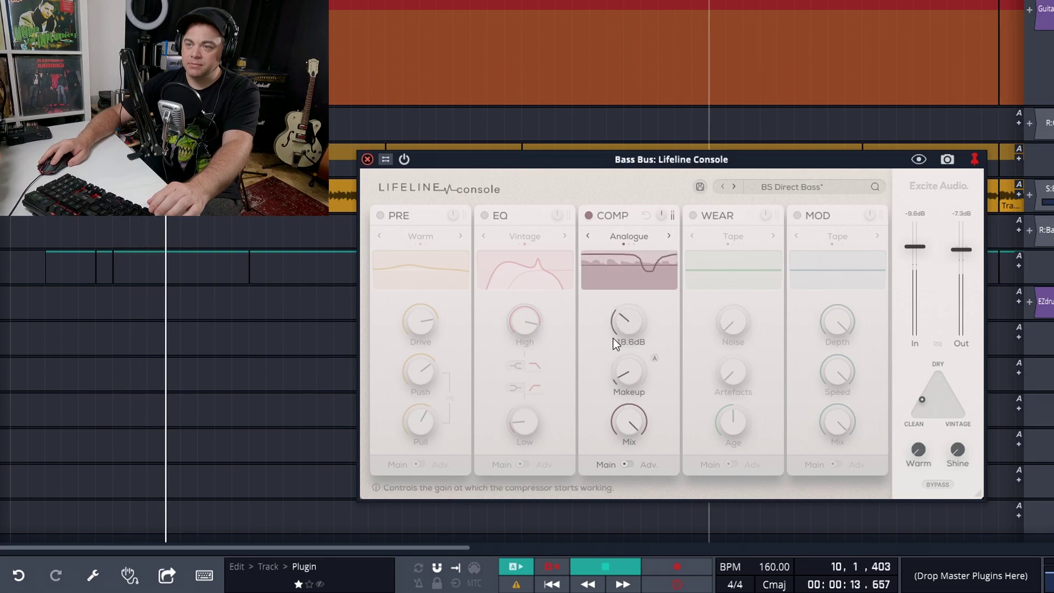
mouse_move(624, 380)
left_mouse_down()
mouse_move(624, 364)
mouse_move(621, 372)
left_mouse_up()
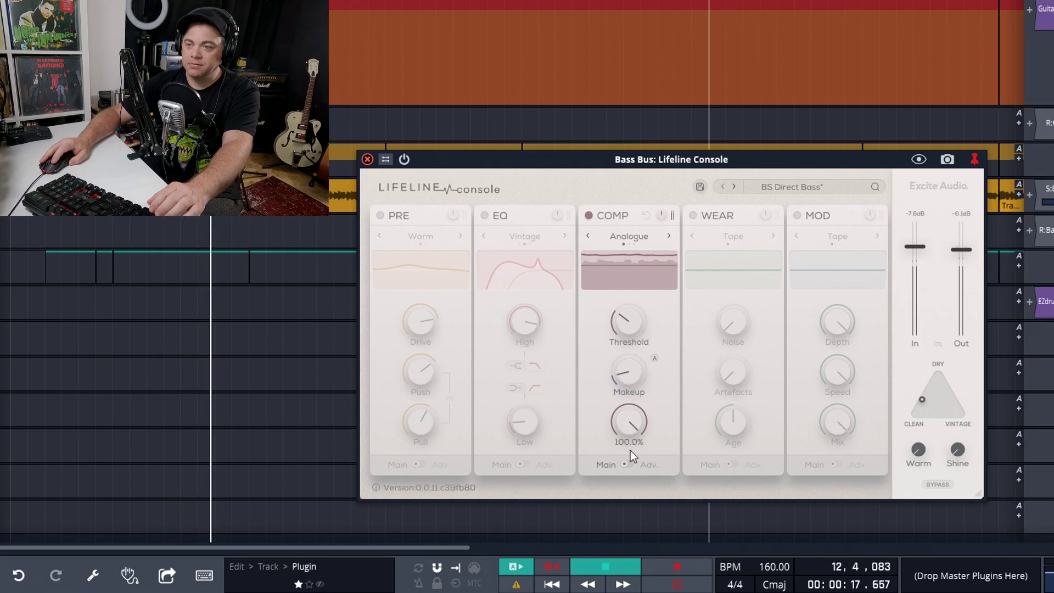
Step: In the COMP module's advanced view, lower the ratio and attack, set the threshold to about -23.6 dB, and adjust the makeup gain
left_click(629, 465)
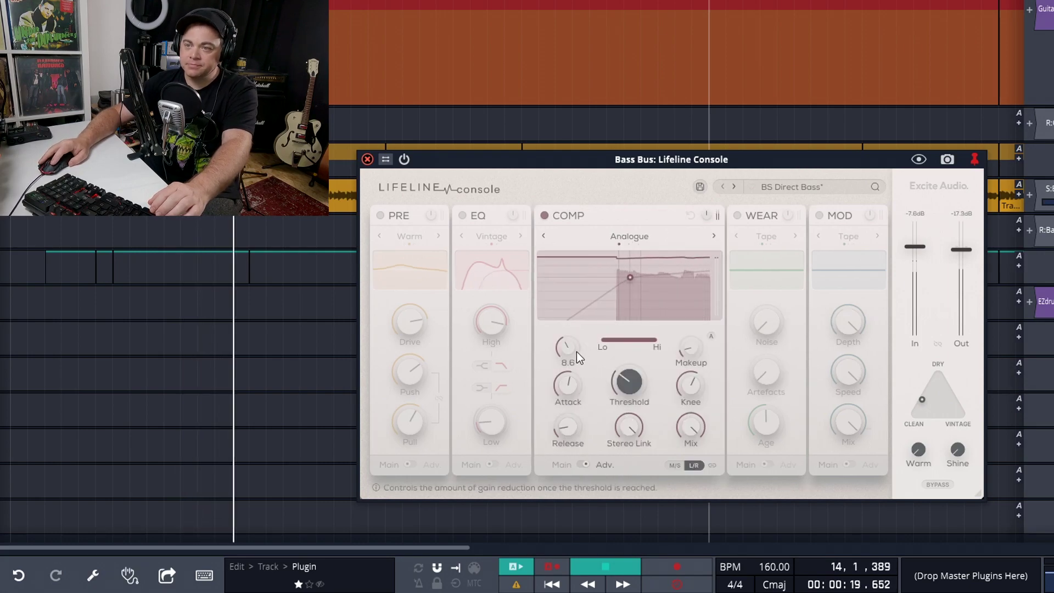
left_click_drag(569, 344, 566, 423)
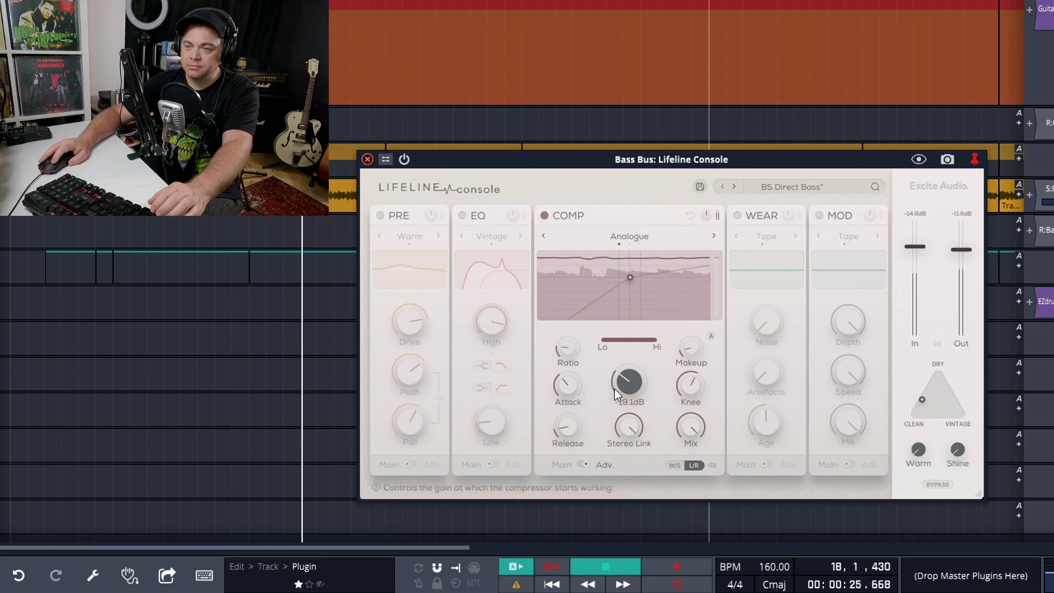
mouse_move(632, 386)
left_mouse_down()
mouse_move(630, 377)
mouse_move(618, 403)
left_mouse_up()
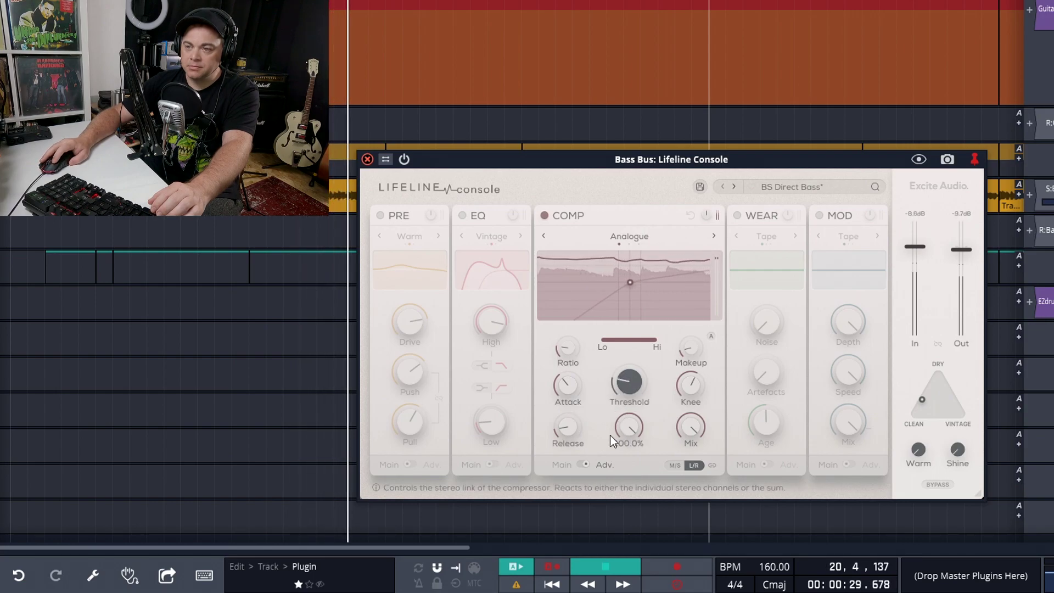
left_click_drag(696, 350, 693, 334)
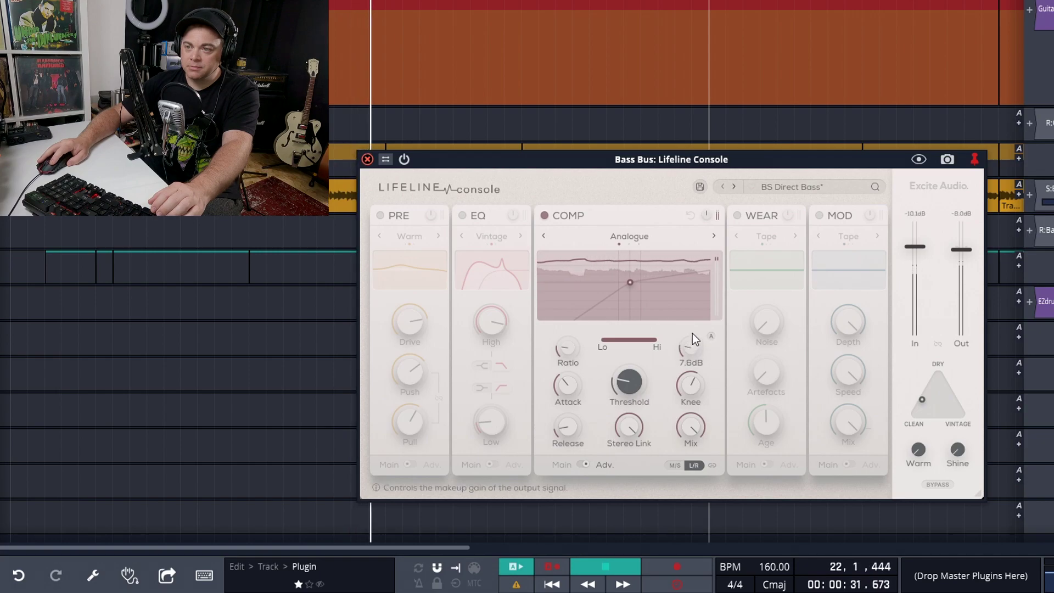
Step: Compare the bass bus with the COMP module bypassed and active, and leave the module active
left_click(548, 219)
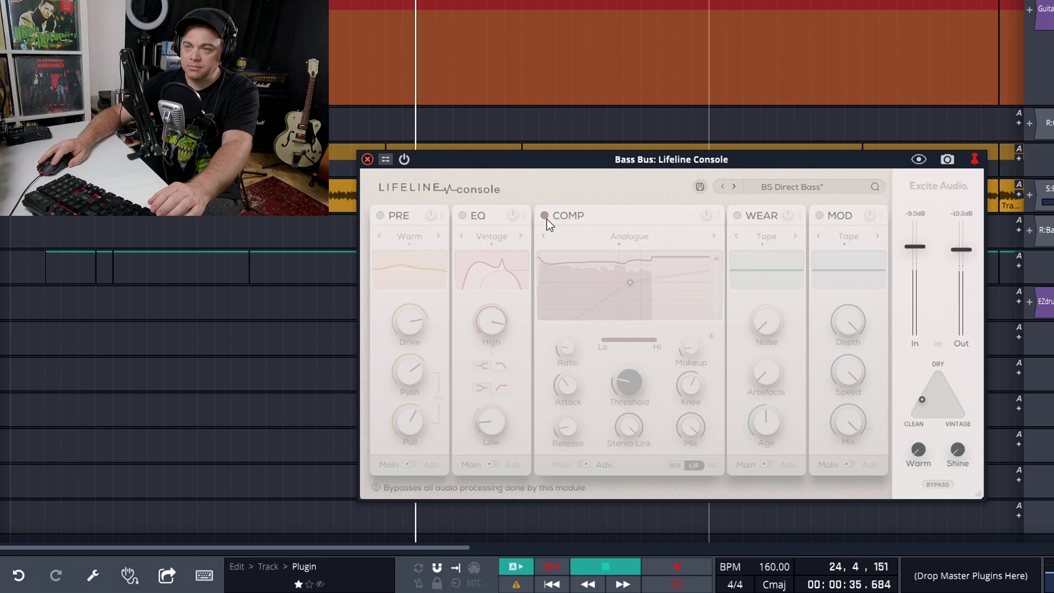
left_click(547, 219)
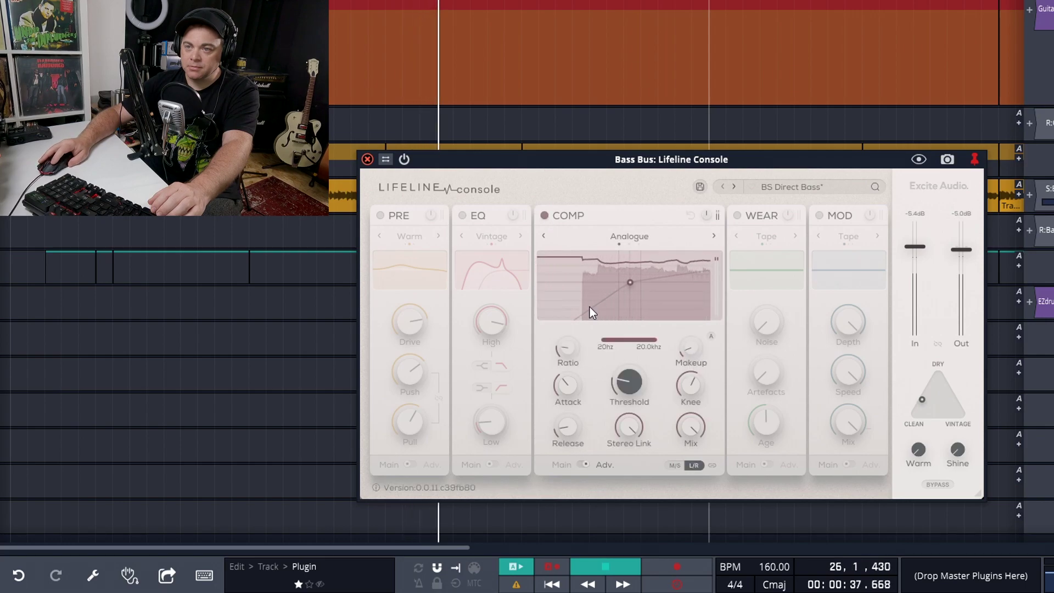
left_click(552, 220)
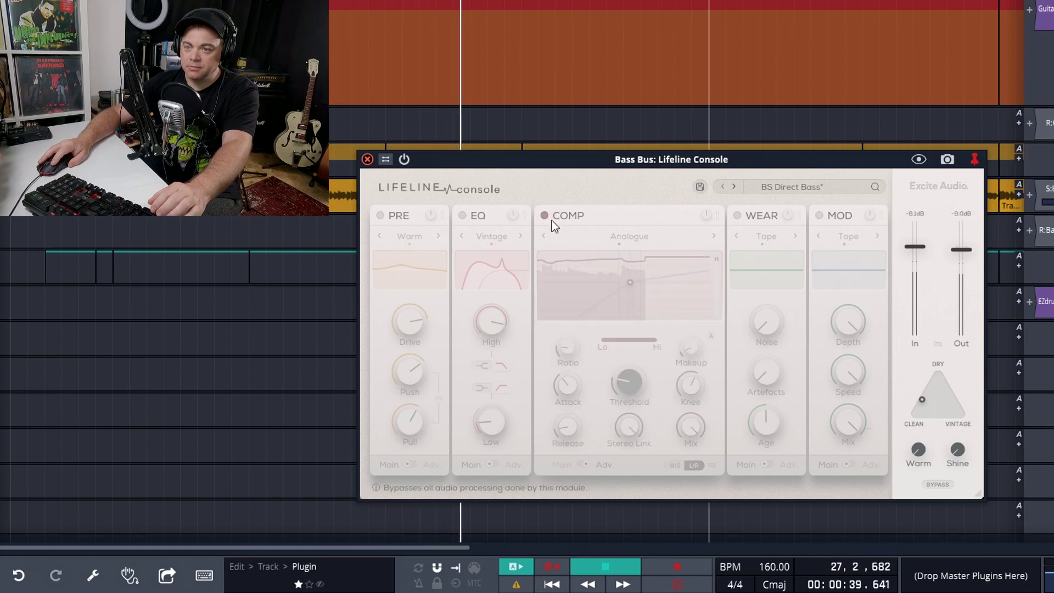
left_click(552, 221)
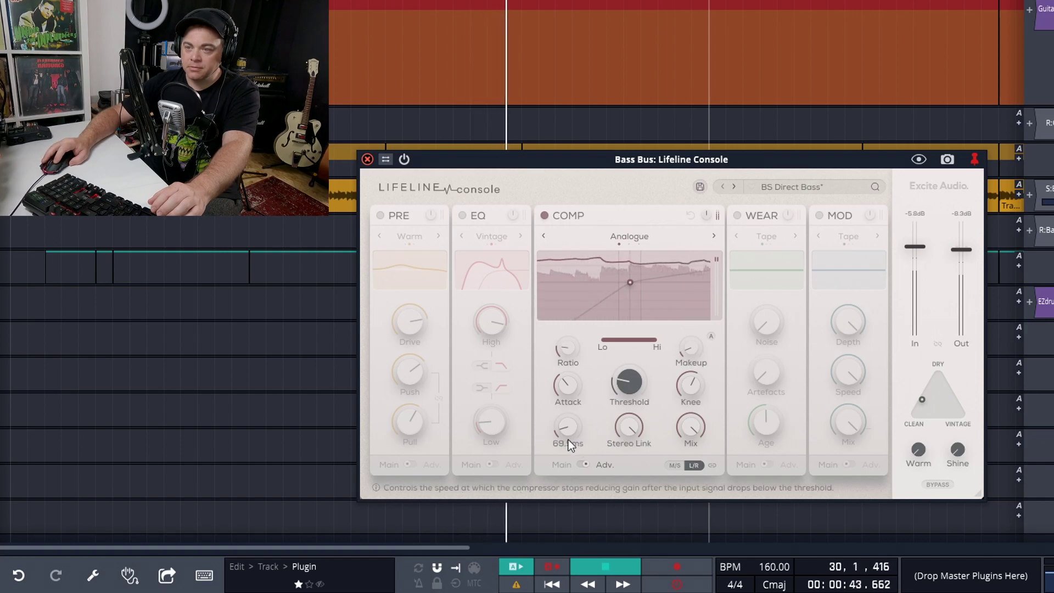
Step: Compare the compressor's Transparent and Variable types during playback, return it to Analogue, and stop playback
left_click(627, 237)
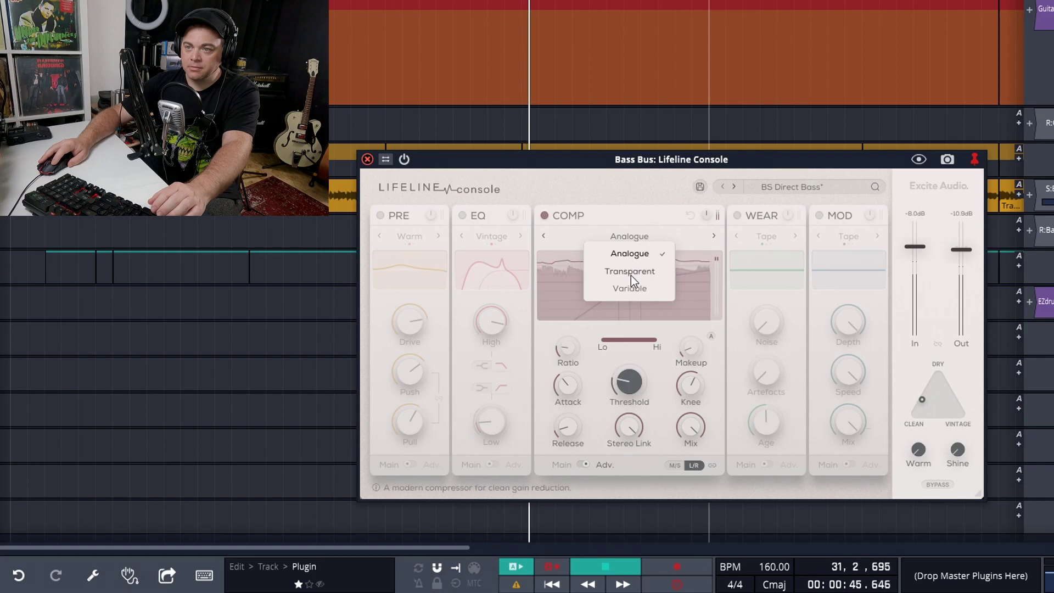
left_click(631, 273)
left_click(628, 240)
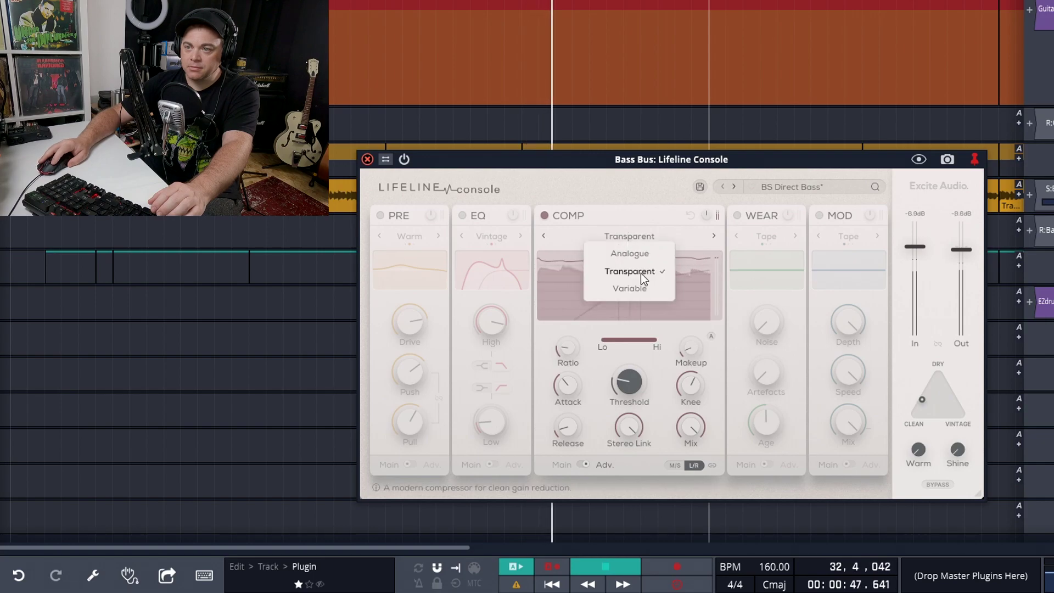
left_click(639, 288)
left_click(632, 234)
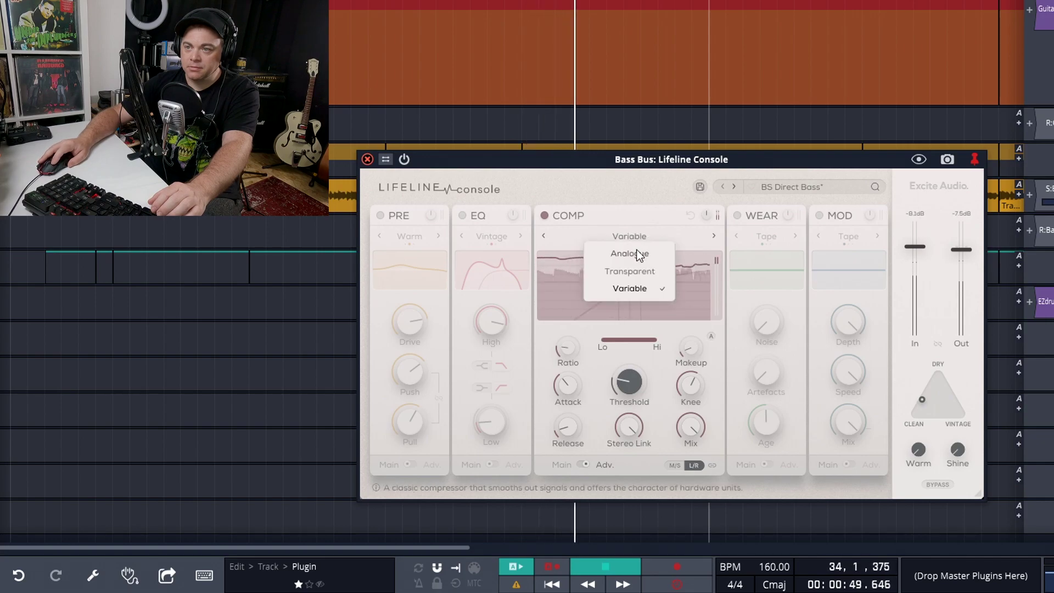
left_click(638, 253)
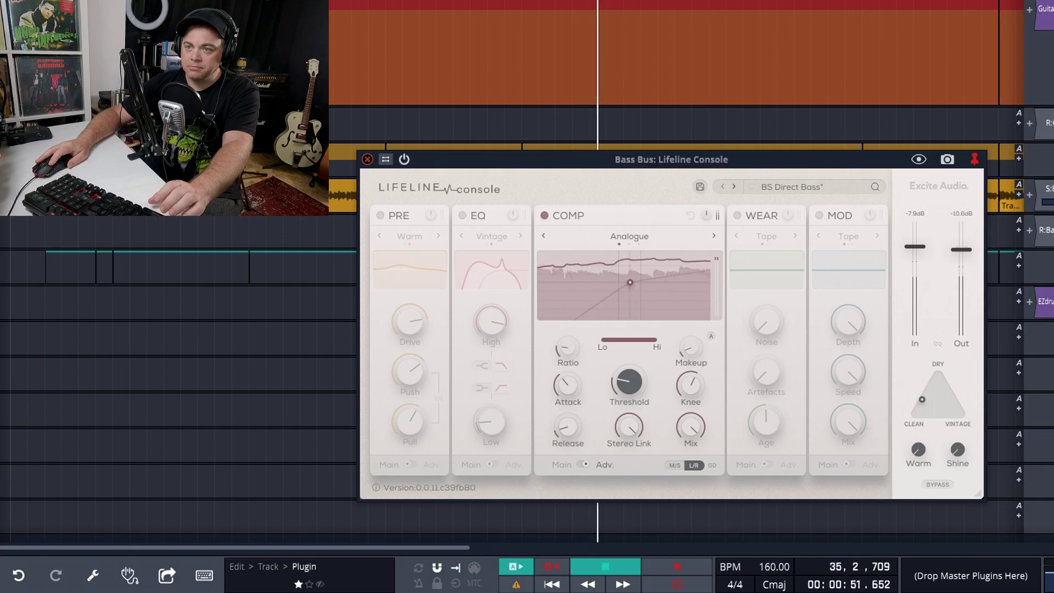
key("space")
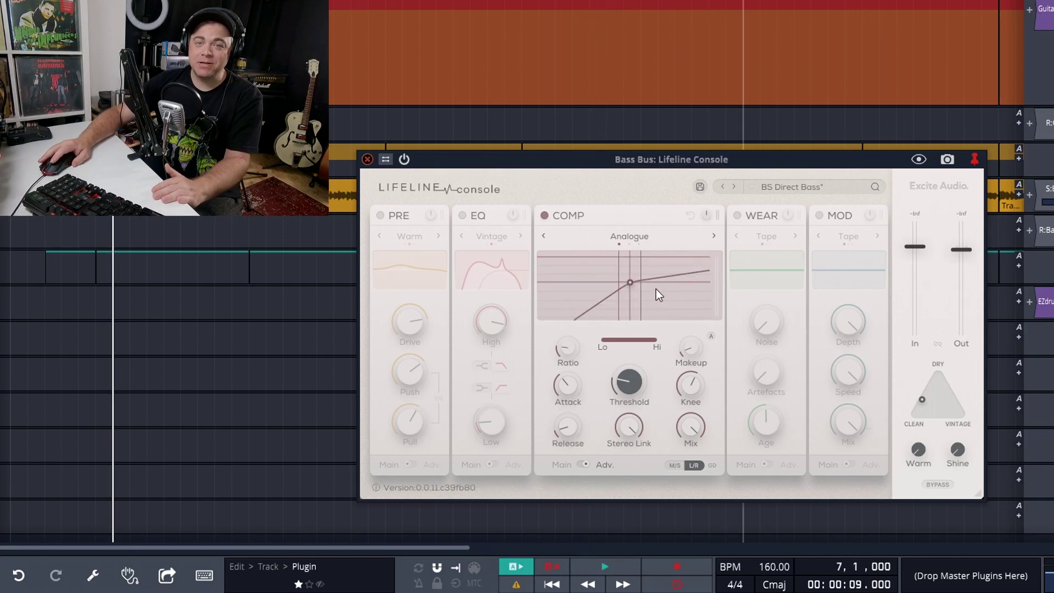
left_click(642, 236)
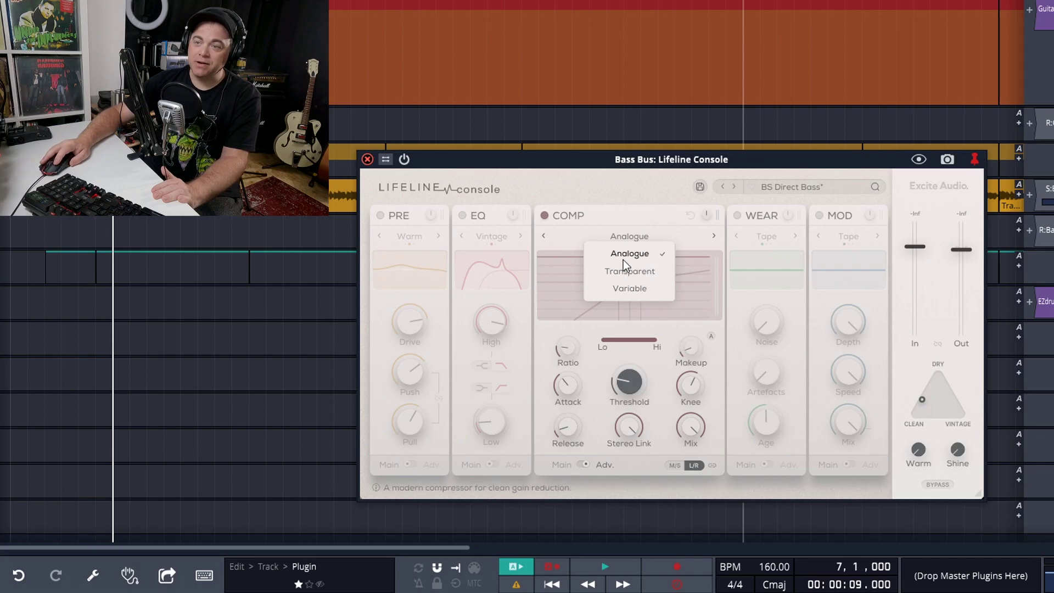
left_click(634, 232)
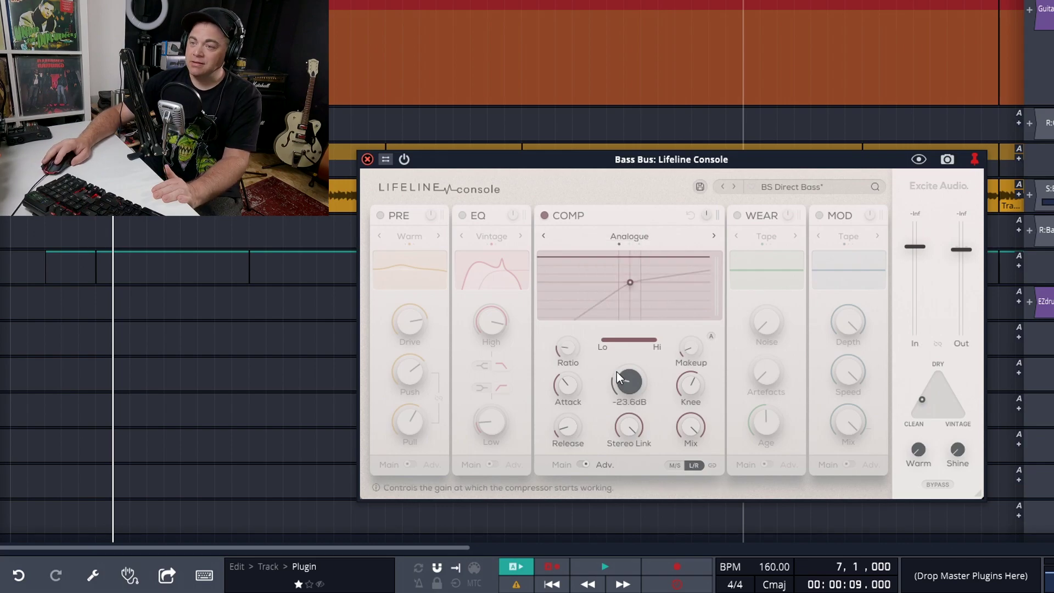
mouse_move(693, 385)
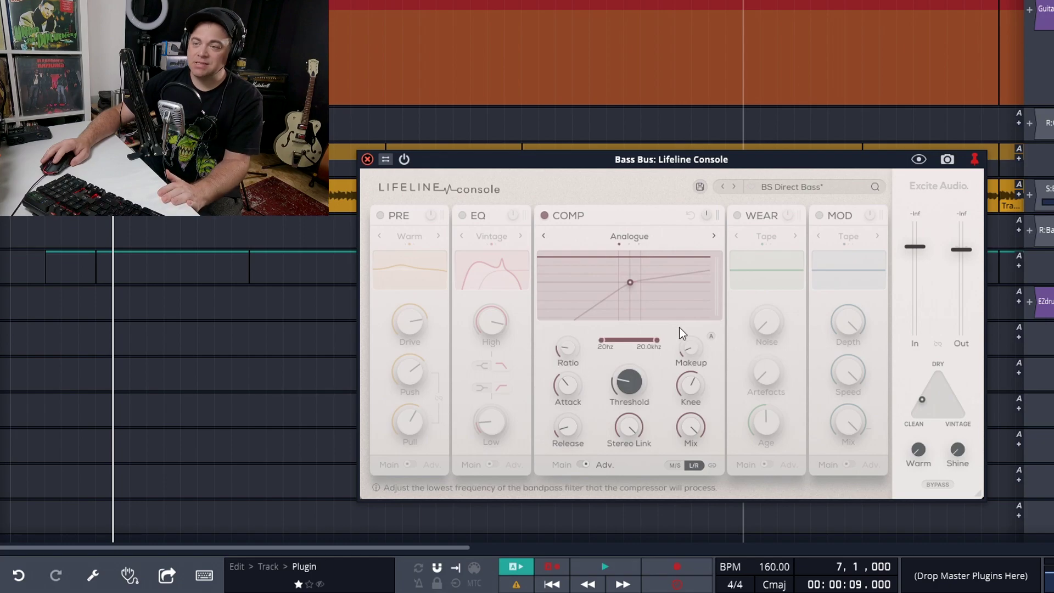
Step: Return the COMP module to its main view, bypass it, and activate the WEAR module
left_click(584, 465)
left_click(588, 216)
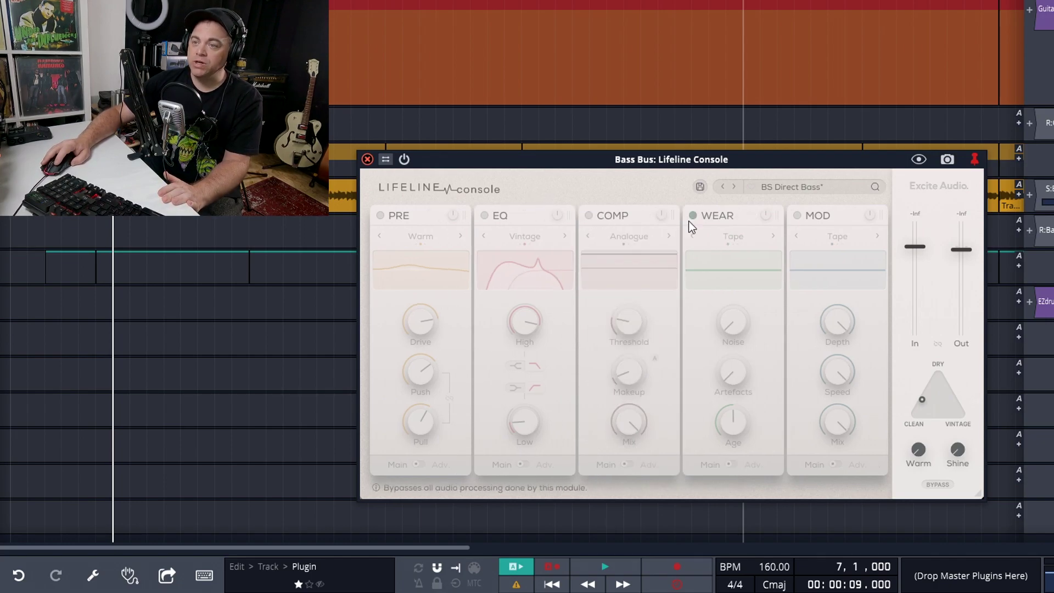
left_click(696, 216)
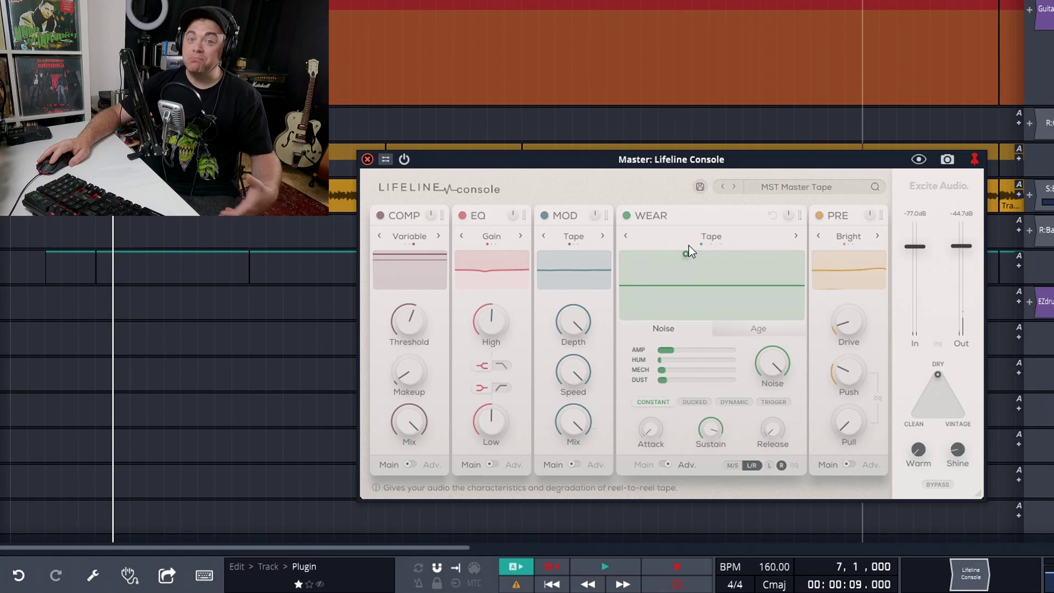
Step: Try the Cassette type in the master bus's WEAR module and return it to Tape
left_click(719, 237)
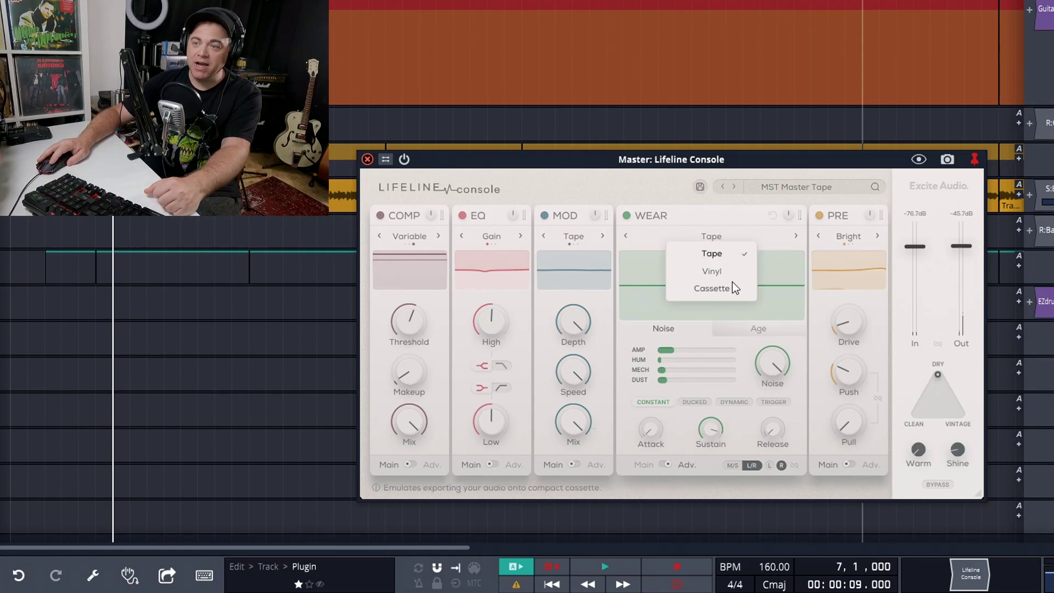
left_click(703, 290)
left_click(714, 235)
left_click(731, 256)
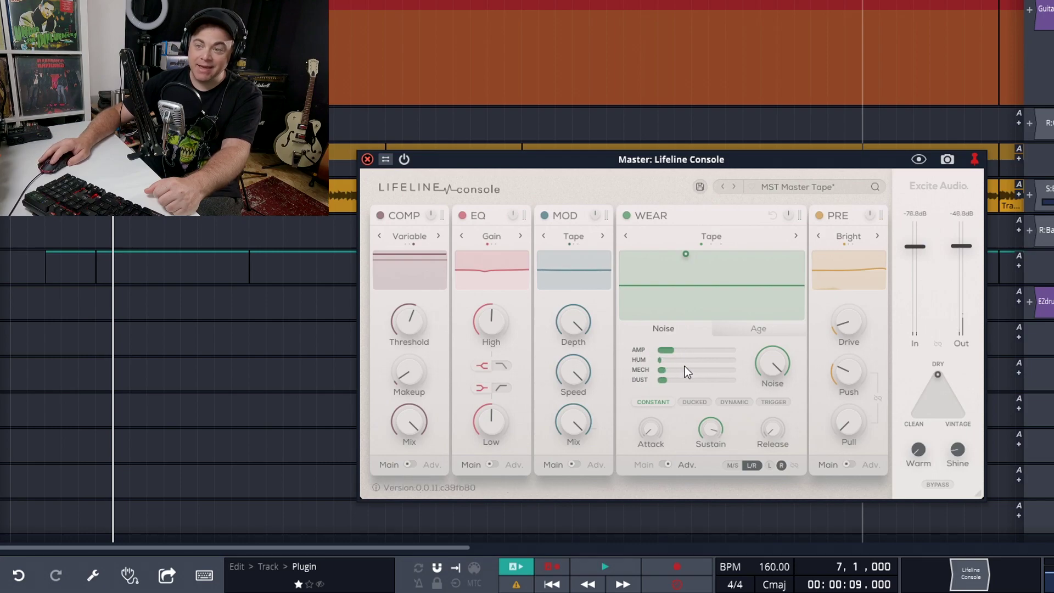
mouse_move(773, 360)
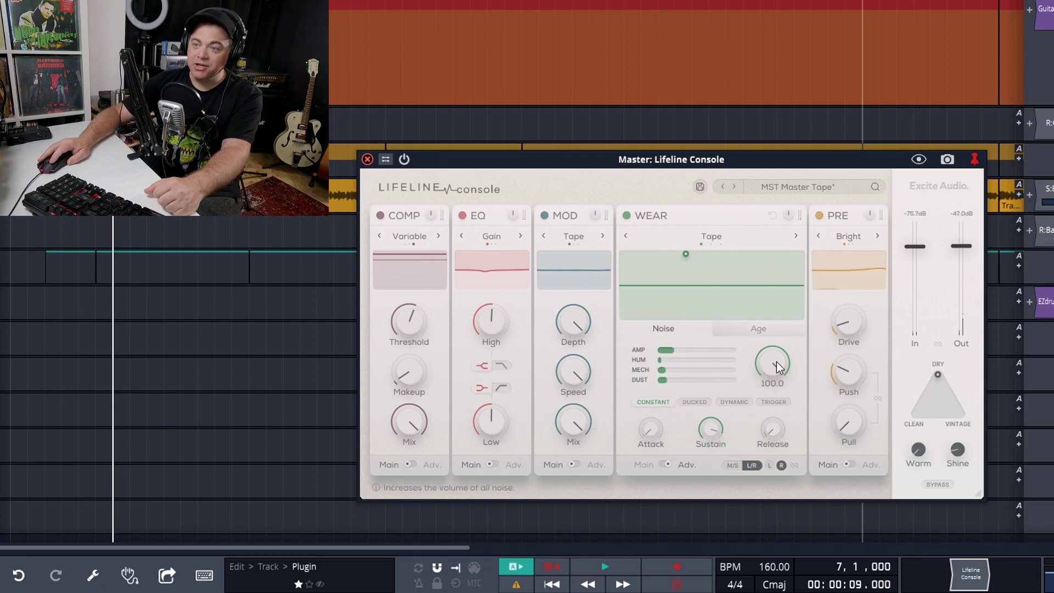
Step: Lower the WEAR module's overall noise level and try the Ducked, Dynamic and Trigger noise modes
mouse_move(772, 362)
left_mouse_down()
mouse_move(770, 434)
mouse_move(781, 379)
left_mouse_up()
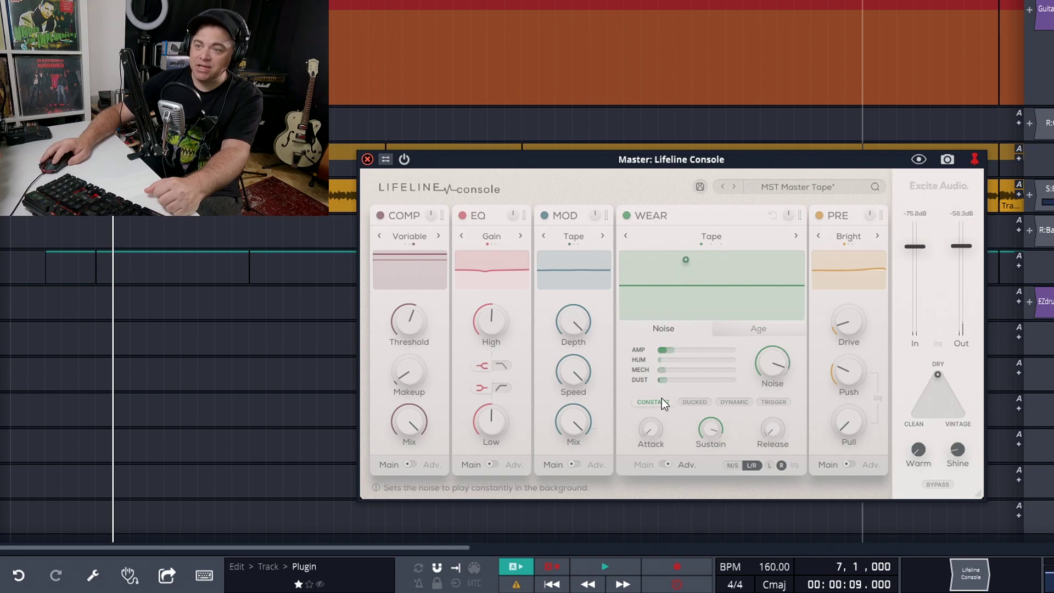
left_click(691, 402)
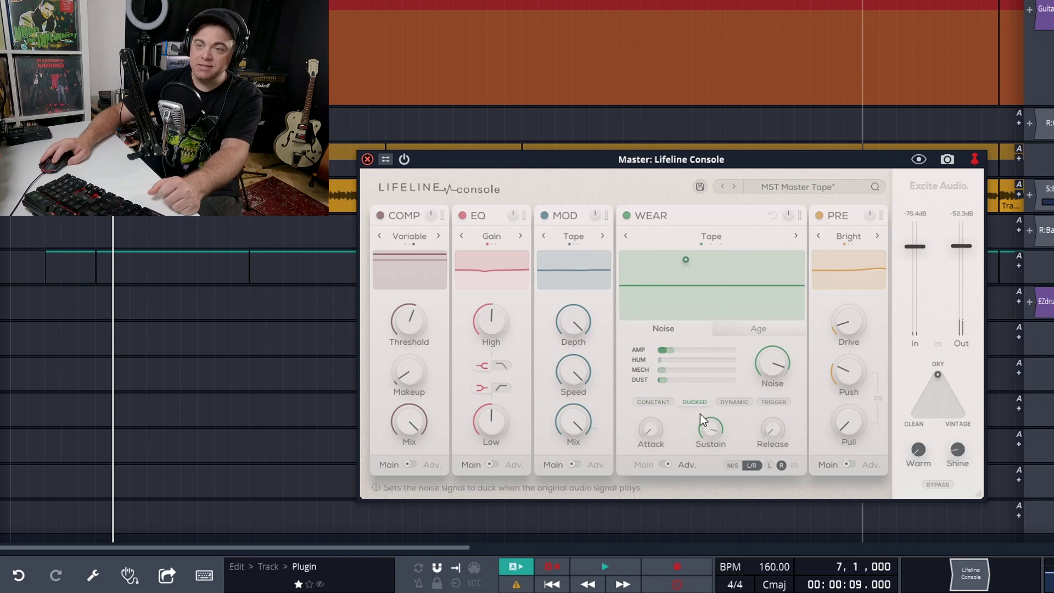
left_click(735, 402)
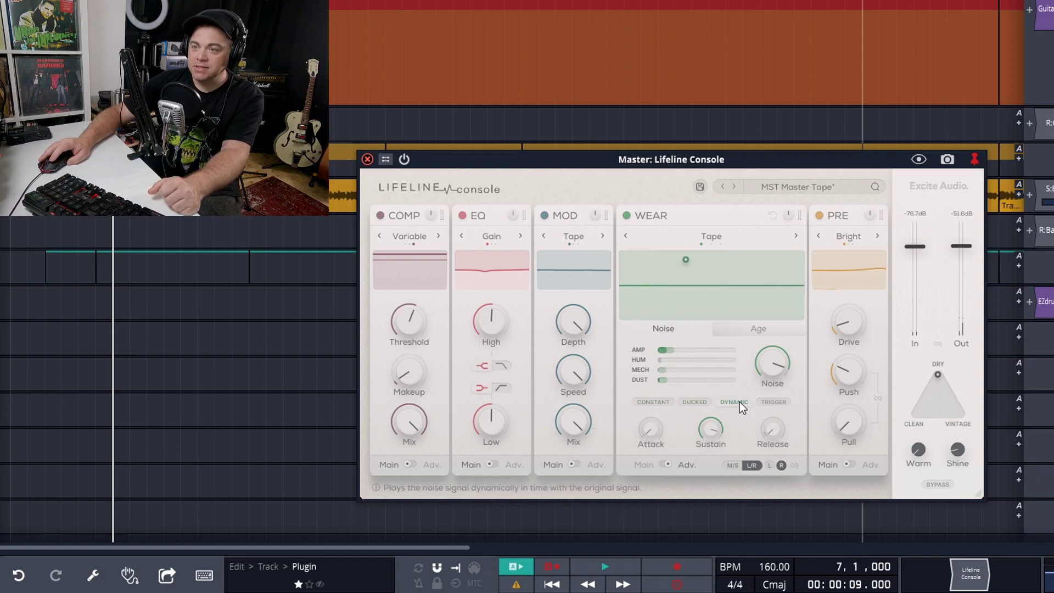
left_click(780, 403)
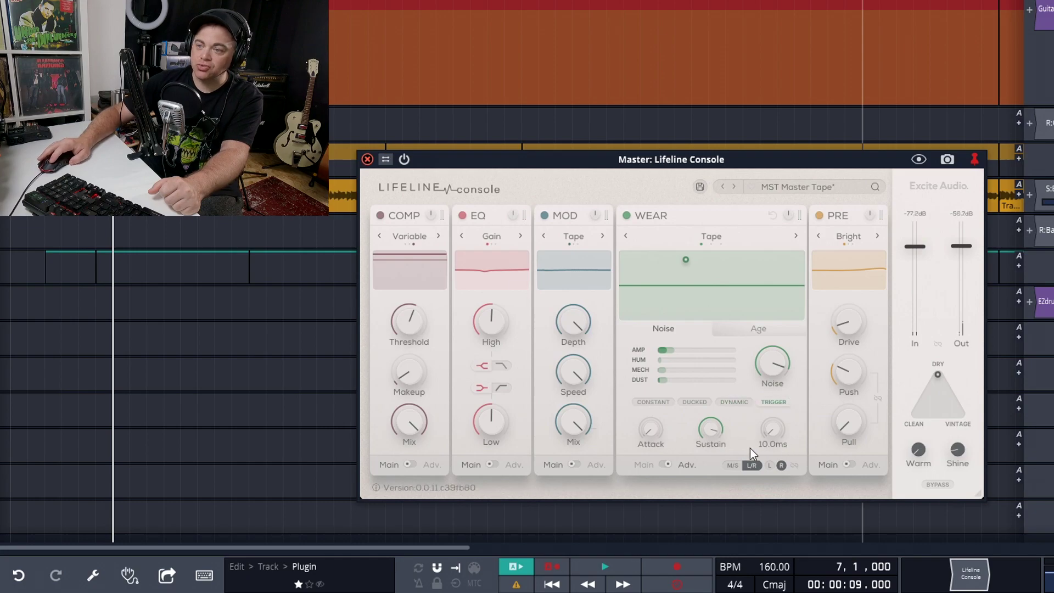
Step: Look over the WEAR module's Age and Noise settings, start playback, and raise the Age amount
left_click(757, 328)
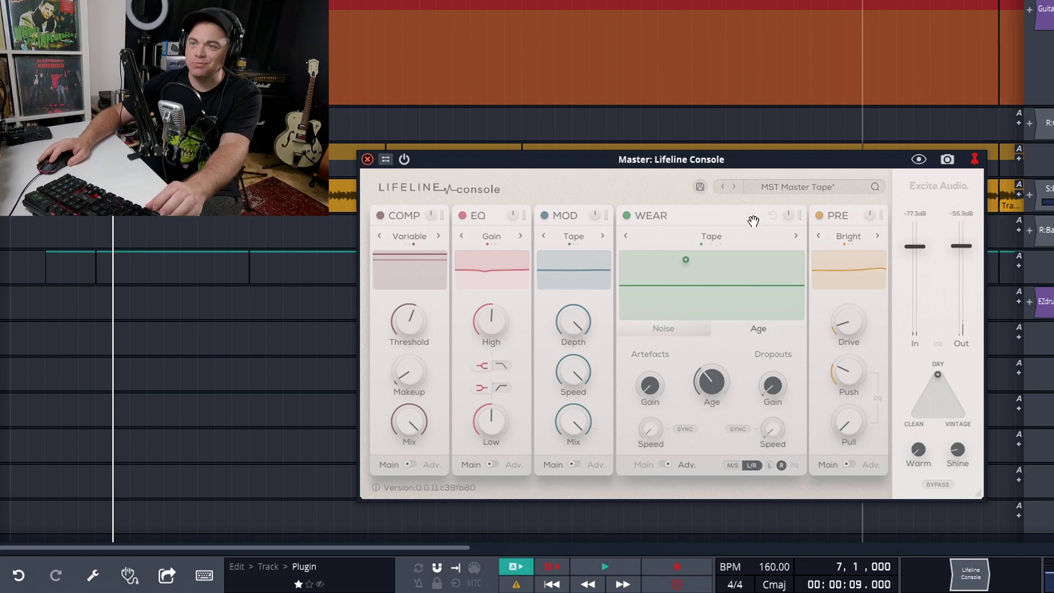
left_click(663, 328)
key("space")
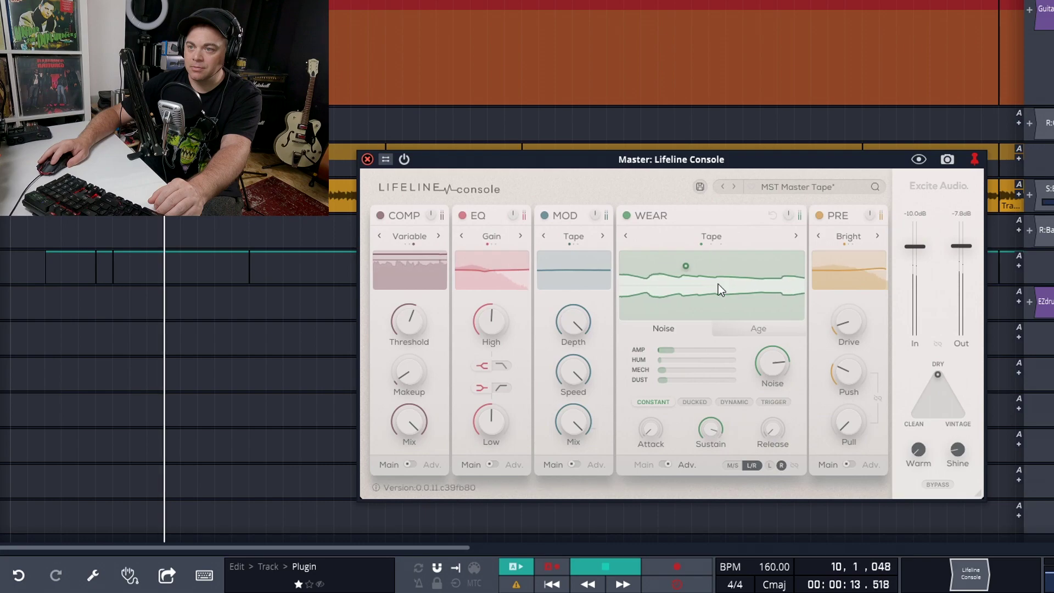
left_click(734, 333)
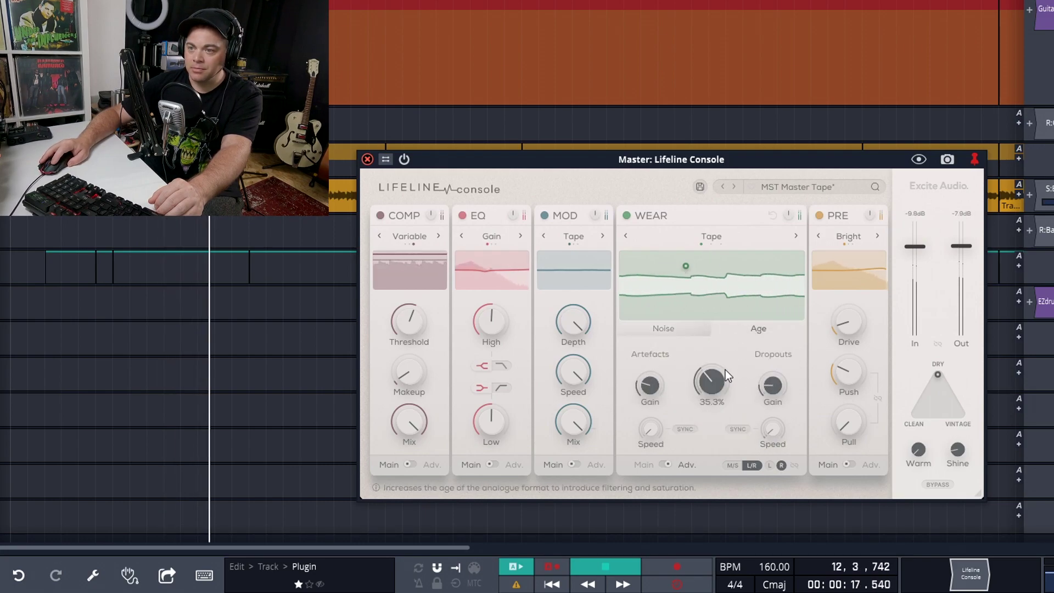
left_click_drag(726, 370, 692, 352)
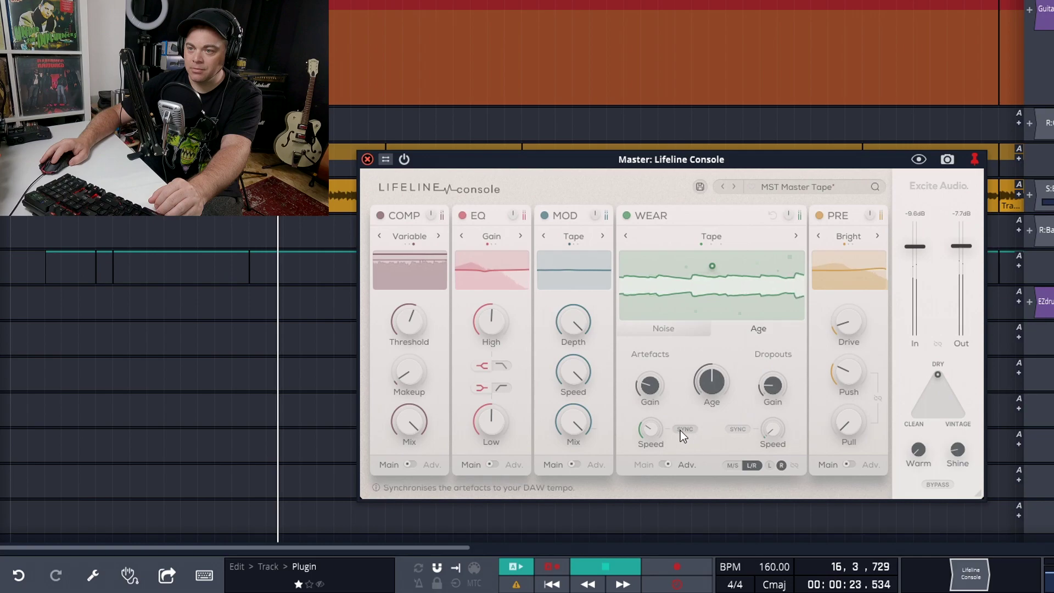
Step: Set the WEAR noise to Ducked mode and raise its amp, mechanical and hum noise levels
left_click(671, 331)
left_click(695, 401)
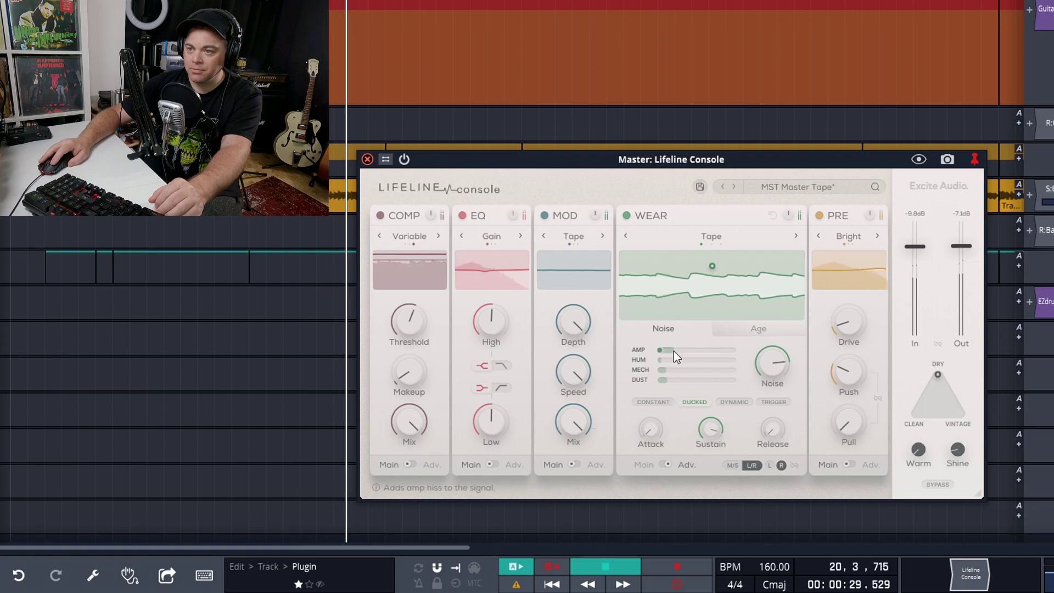
mouse_move(664, 352)
left_mouse_down()
mouse_move(715, 358)
mouse_move(707, 363)
left_mouse_up()
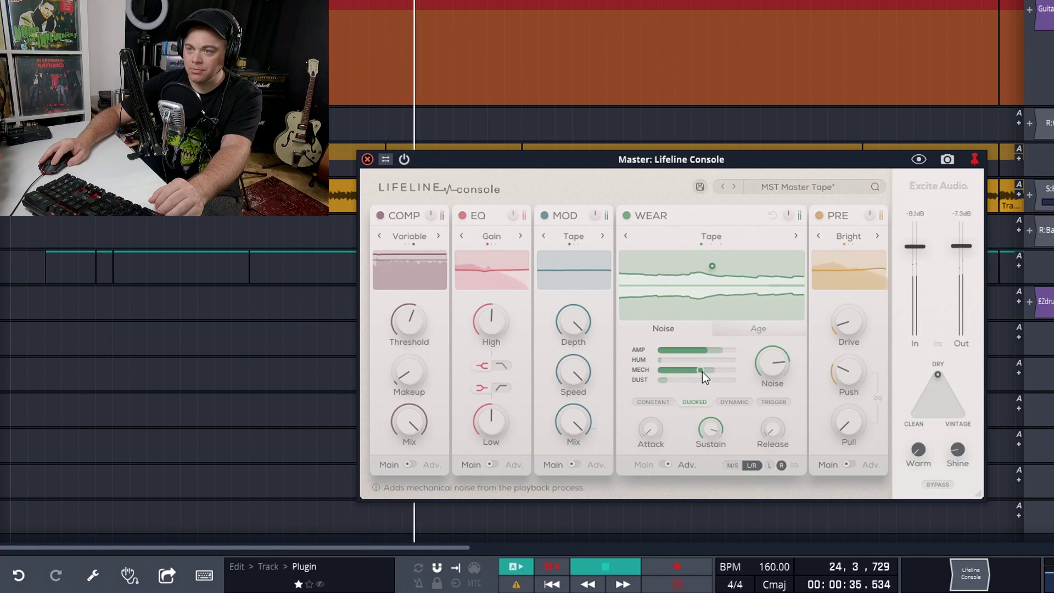
left_click_drag(656, 363, 711, 365)
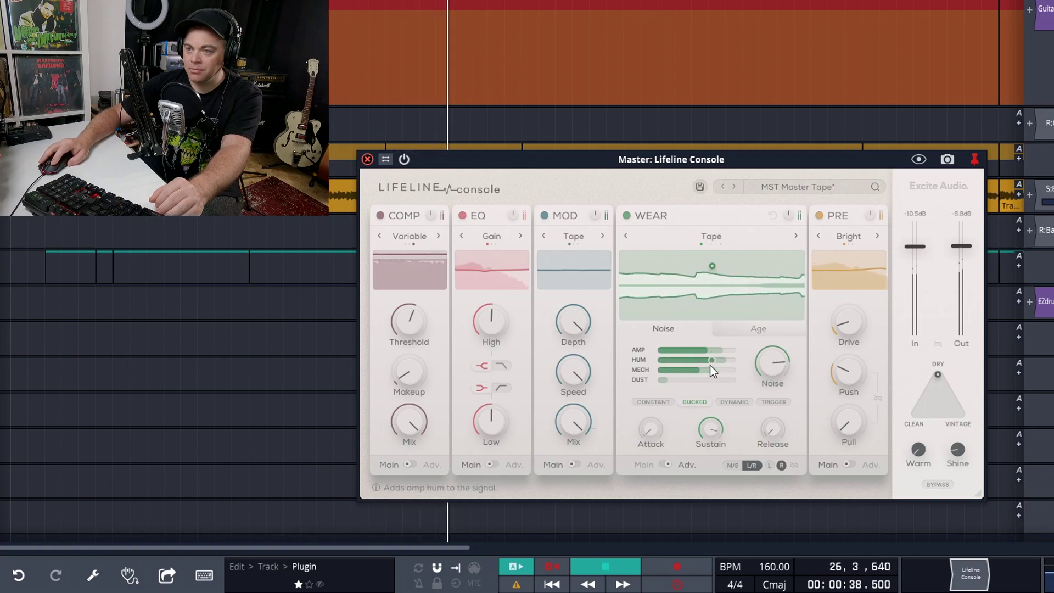
Step: Change the WEAR noise to Dynamic mode, increase its attack, and stop playback
left_click(738, 405)
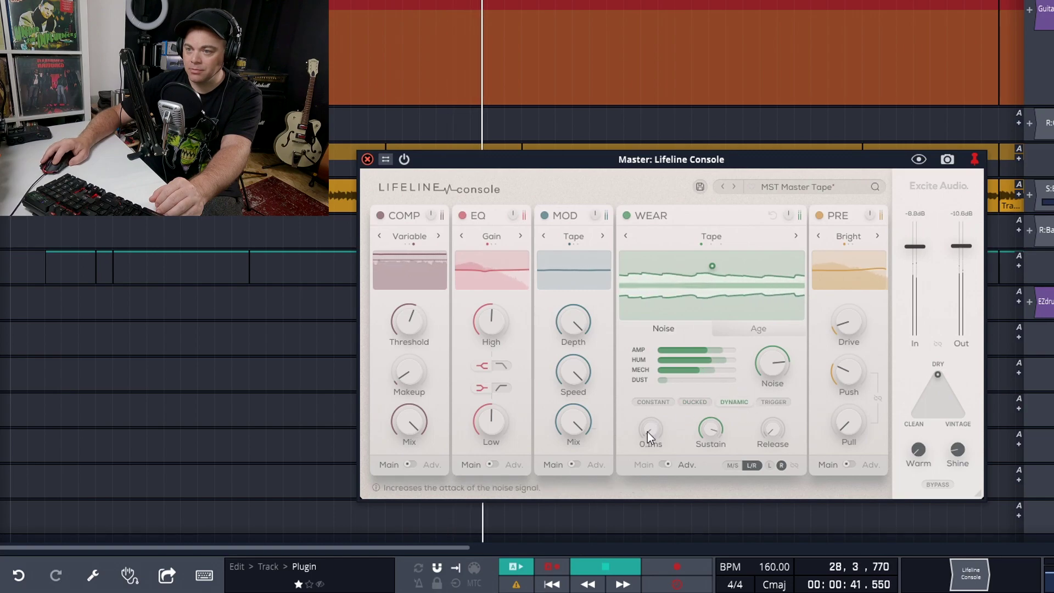
mouse_move(667, 430)
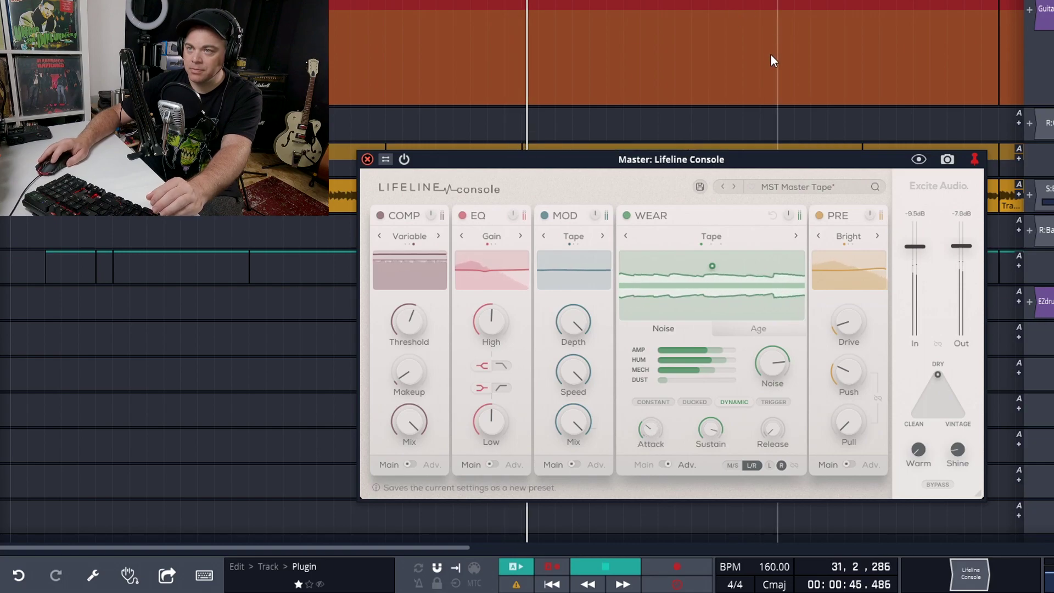
key("space")
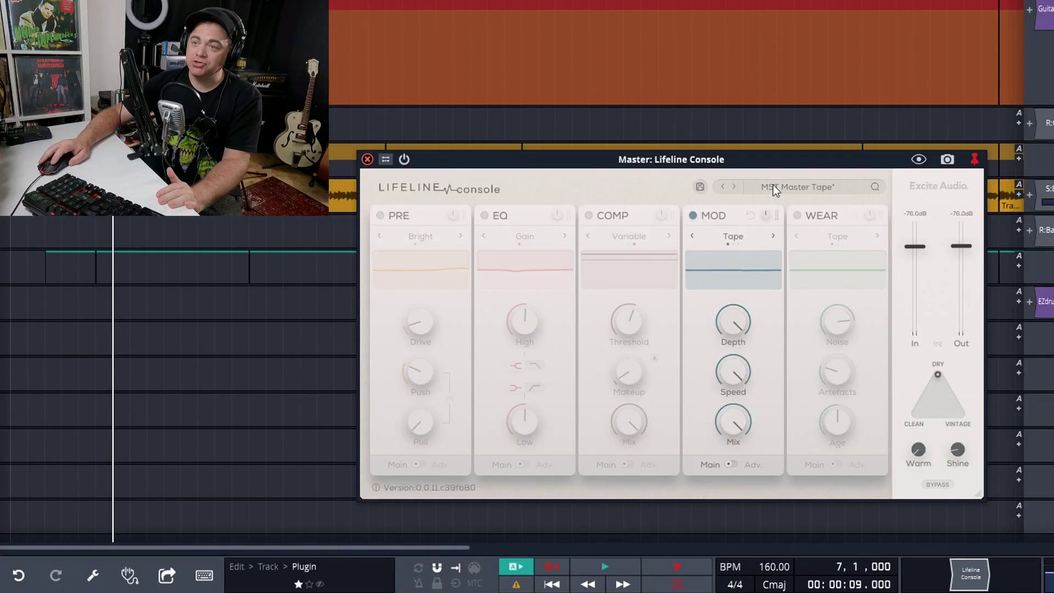
Step: Check the MOD module's types, keep Tape, and sweep its Depth down and back to 100 during playback
left_click(732, 236)
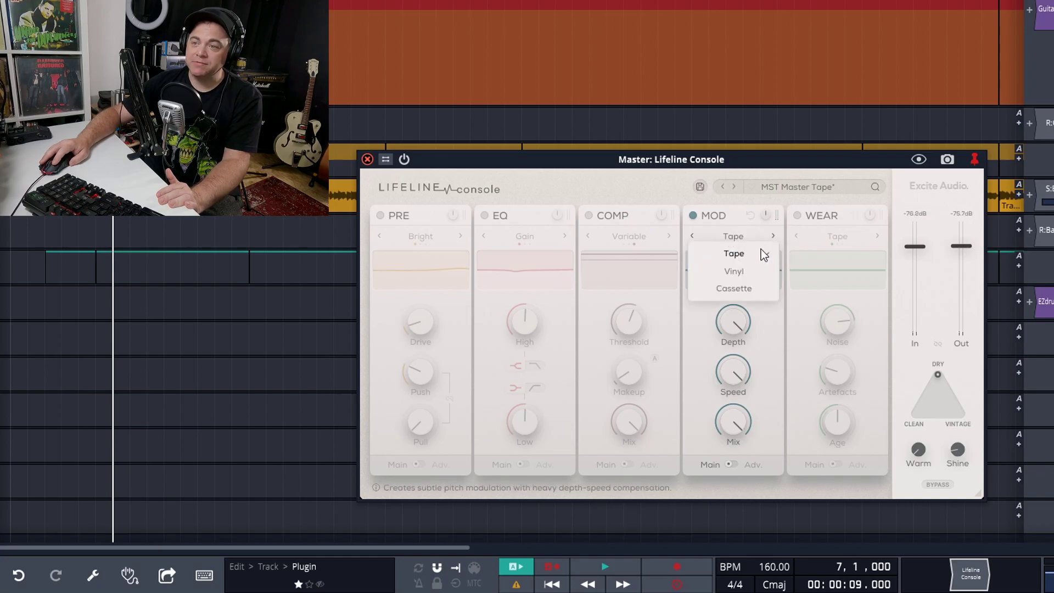
left_click(735, 241)
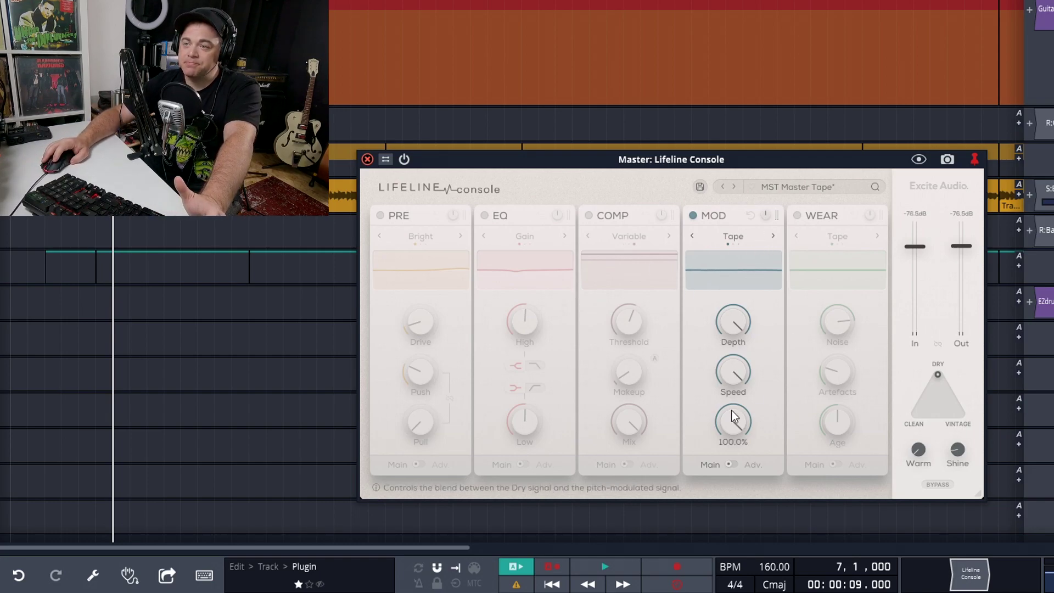
key("space")
left_click_drag(738, 326, 729, 543)
left_click_drag(712, 466, 709, 299)
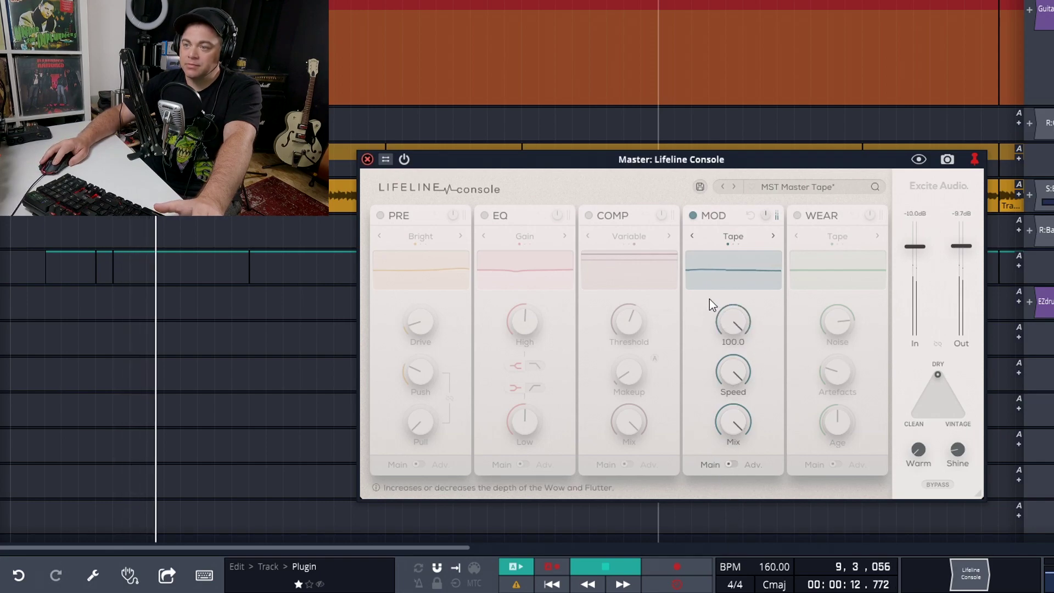
Step: In the MOD module's advanced view, set the Wow waveform to rising sawtooth and raise the Wow and Flutter depths and speeds
left_click(733, 466)
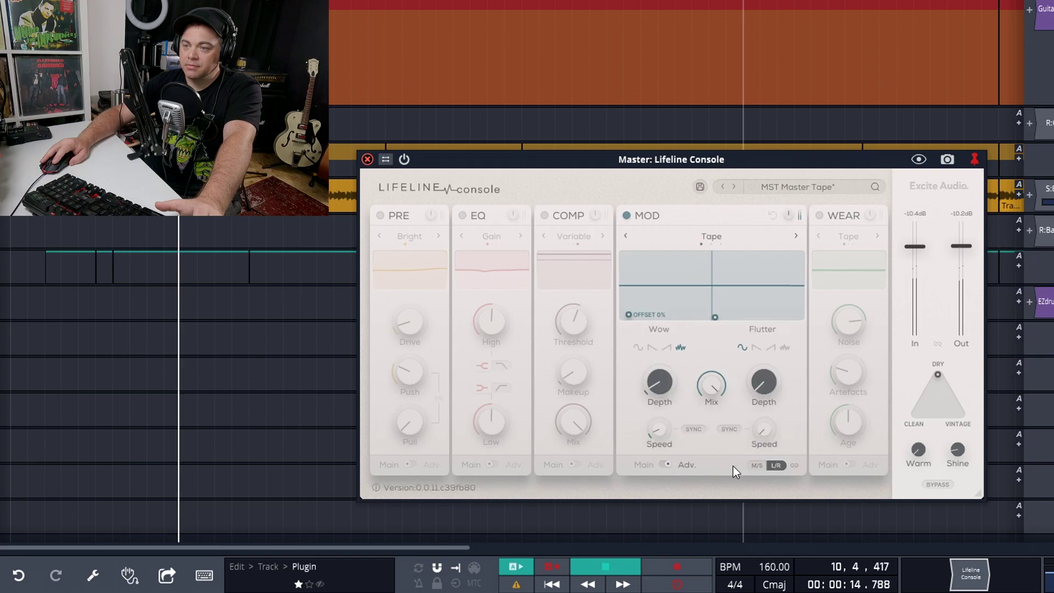
left_click_drag(658, 380, 654, 341)
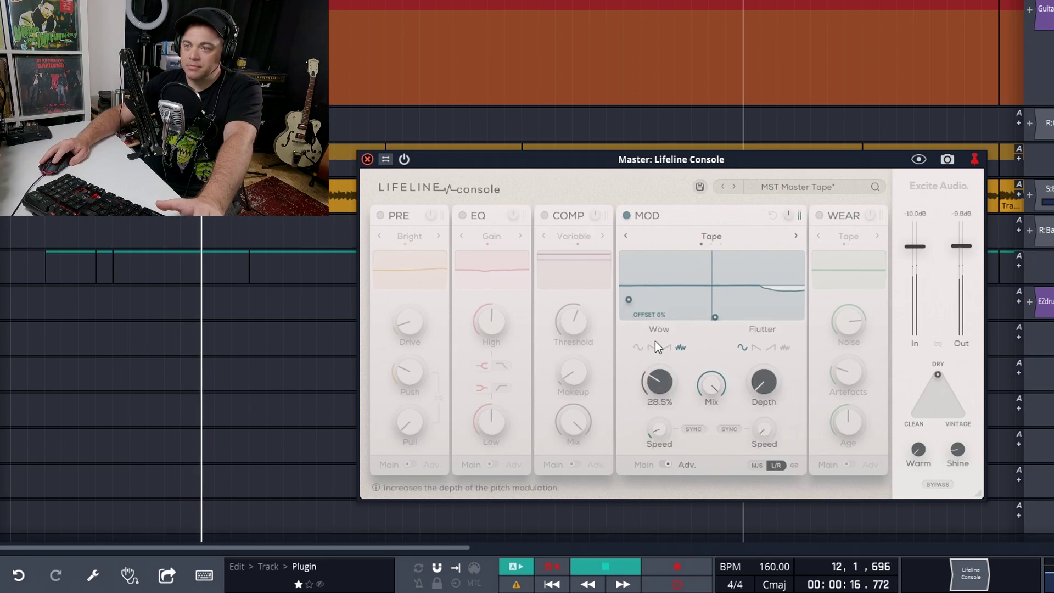
left_click(667, 347)
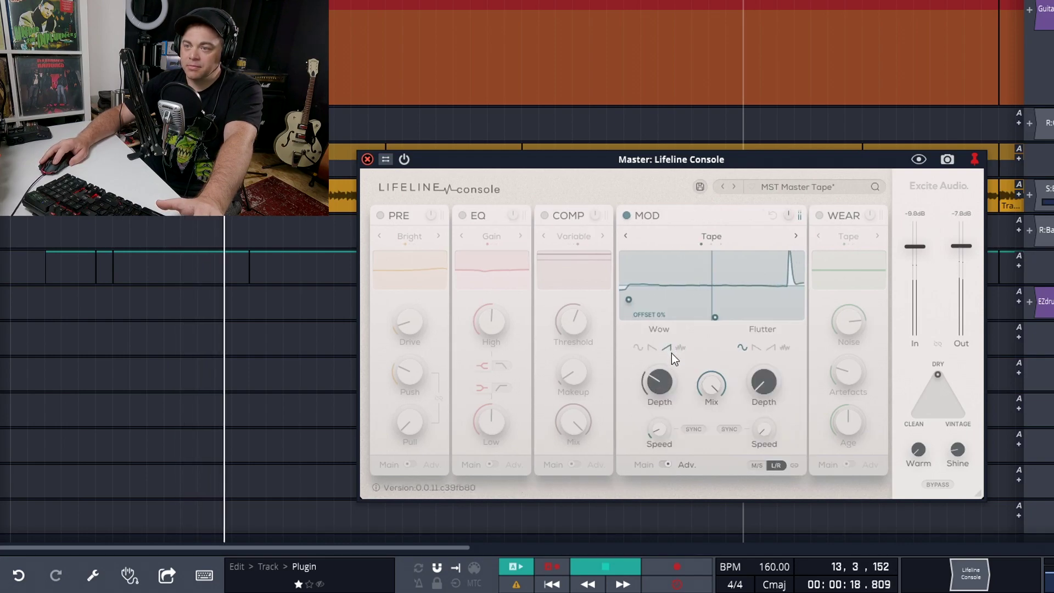
left_click_drag(762, 386, 773, 248)
left_click_drag(654, 434, 653, 403)
left_click_drag(756, 431, 805, 295)
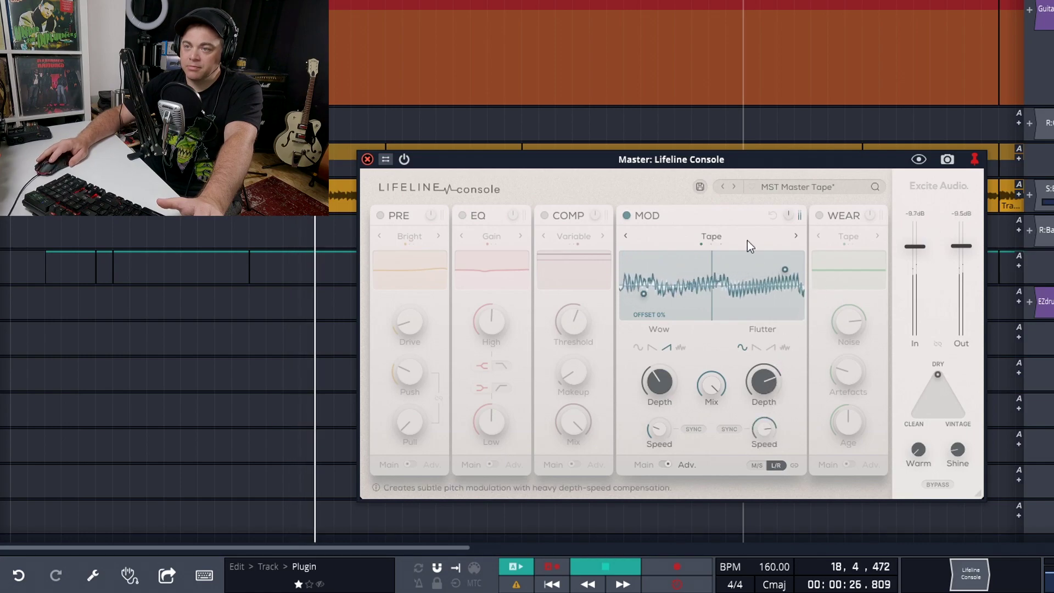
Step: Try the MOD module's Vinyl type and change it to Cassette while the track plays
left_click(714, 234)
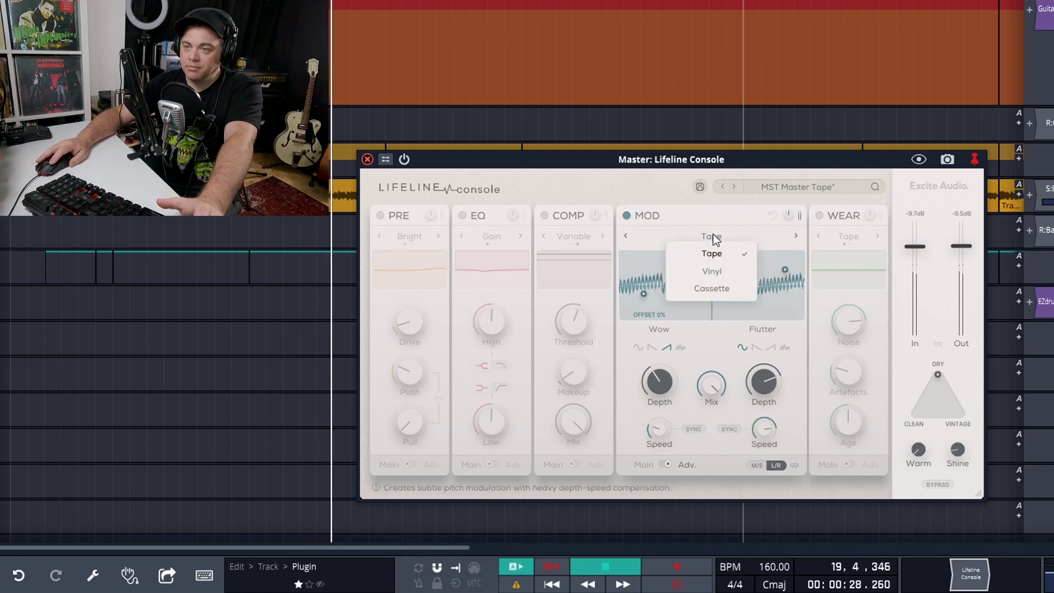
left_click(713, 273)
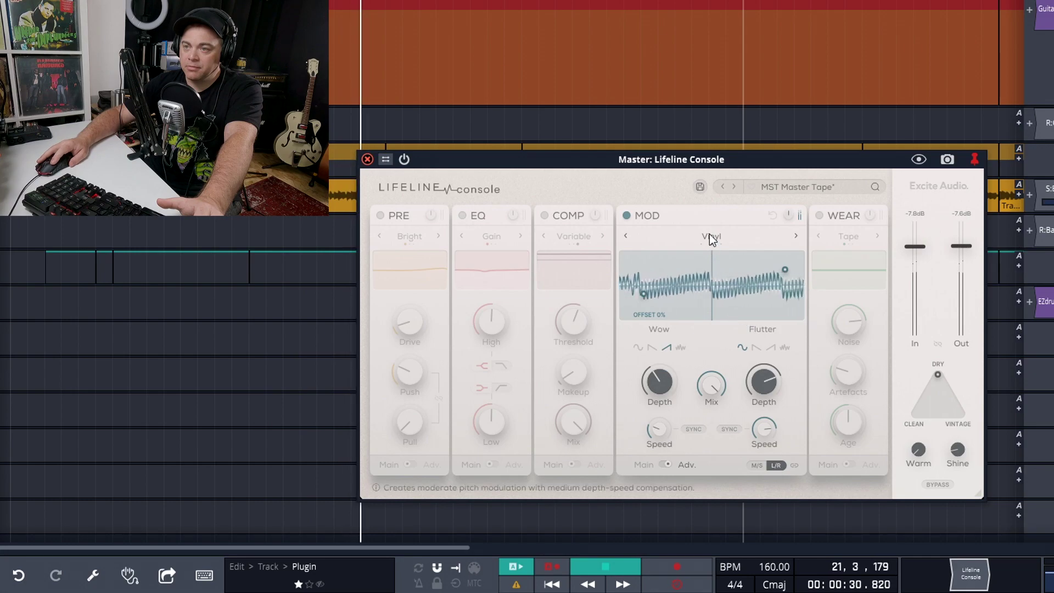
left_click(709, 235)
left_click(721, 290)
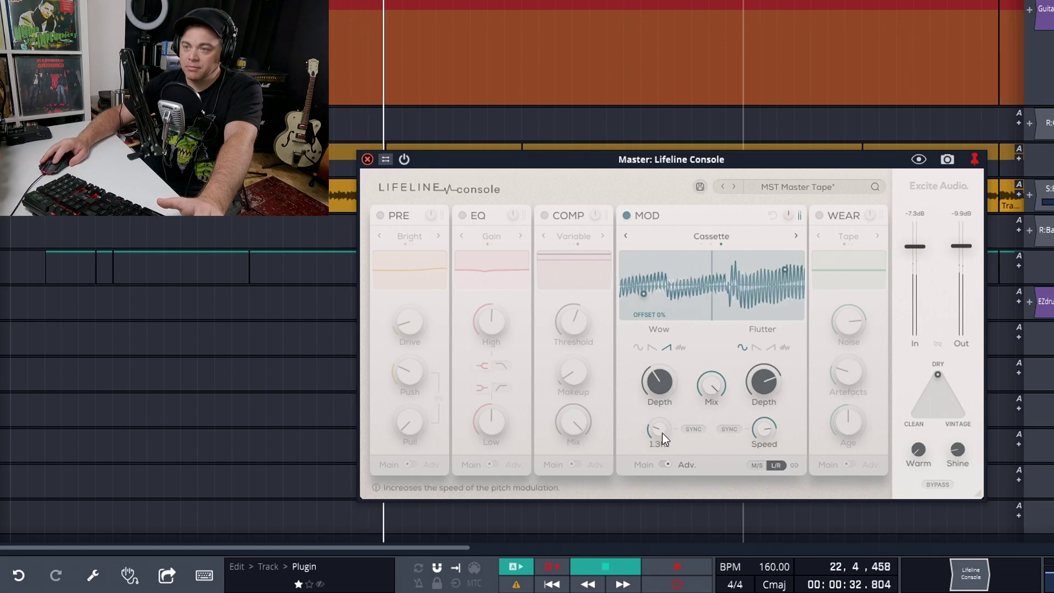
Step: Reduce the Wow and Flutter speeds and depths to a subtle modulation, and stop playback
mouse_move(766, 439)
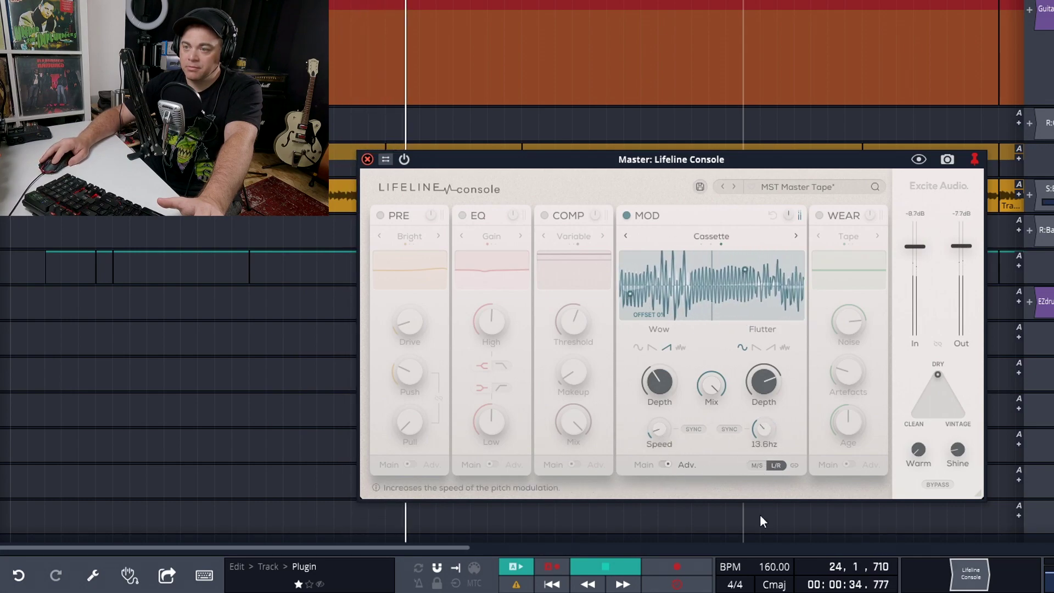
mouse_move(776, 387)
left_click_drag(776, 387, 767, 482)
mouse_move(663, 385)
left_click_drag(662, 385, 662, 433)
mouse_move(733, 396)
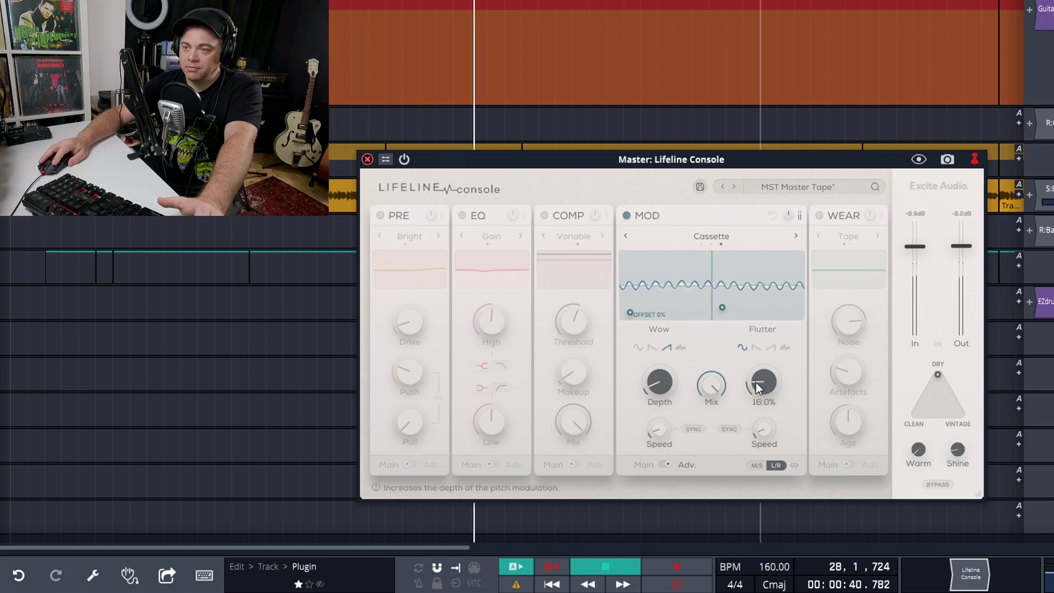
left_click_drag(757, 389, 755, 403)
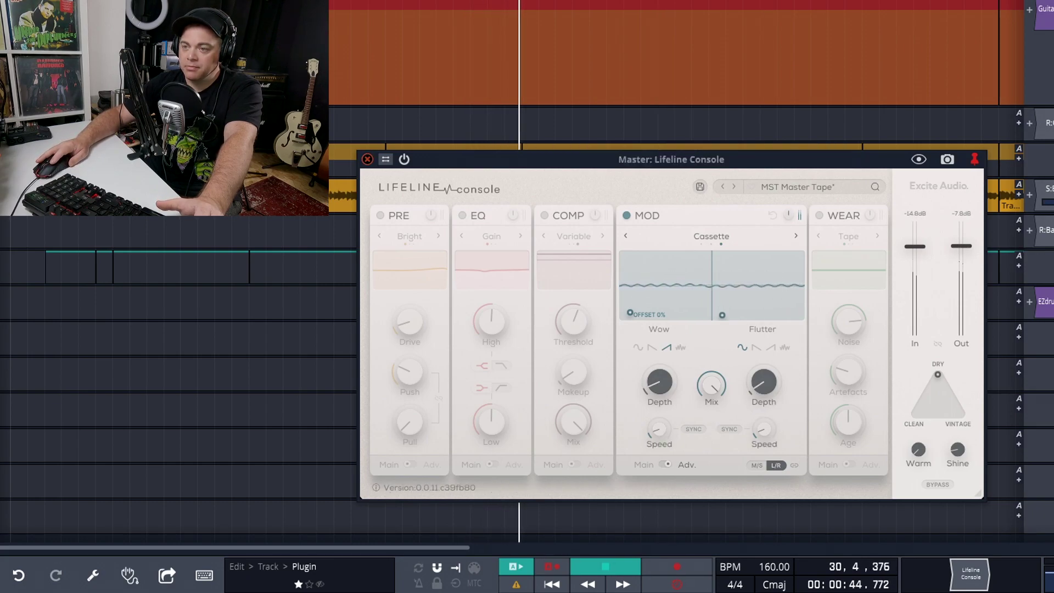
key("space")
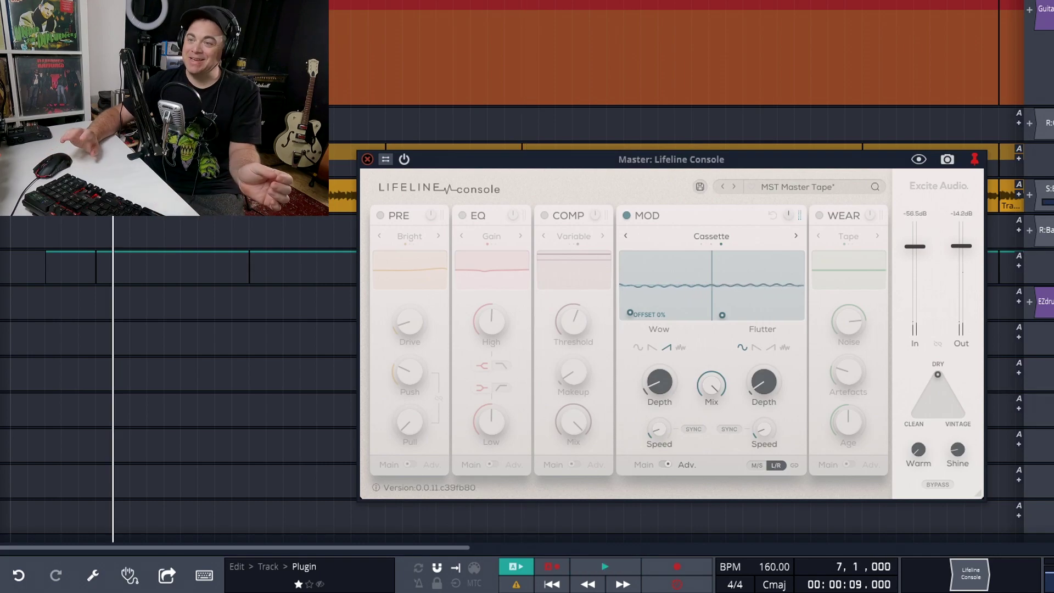